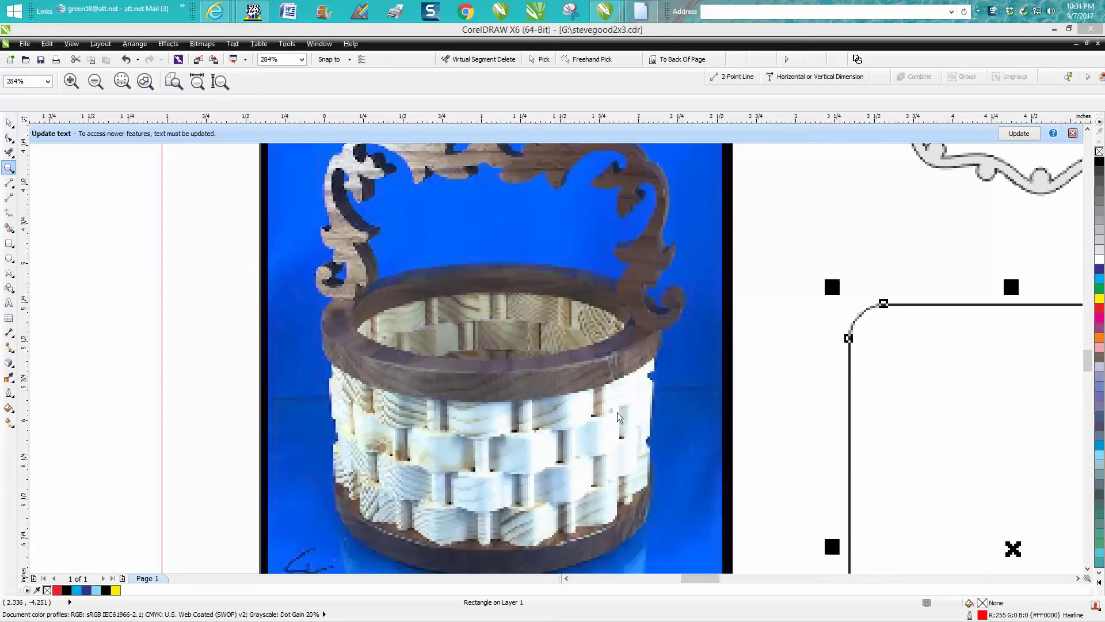
Examine the basket photo and the blue and yellow woven wavy frames elsewhere in the drawing.
scroll(752, 412, down, 5)
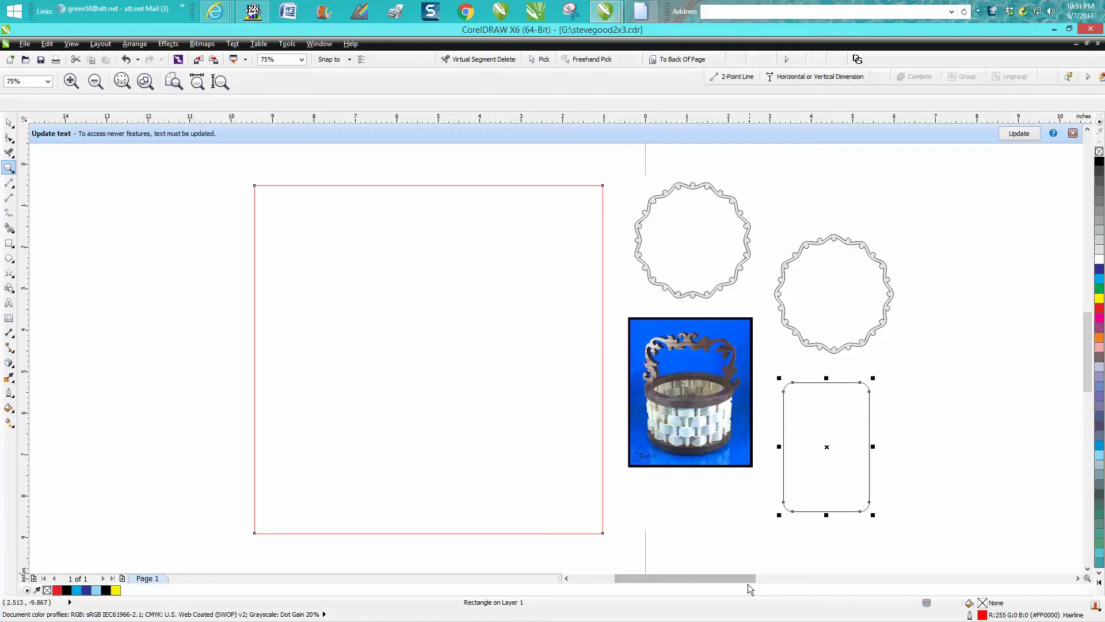
drag(752, 583, 856, 578)
scroll(812, 548, down, 2)
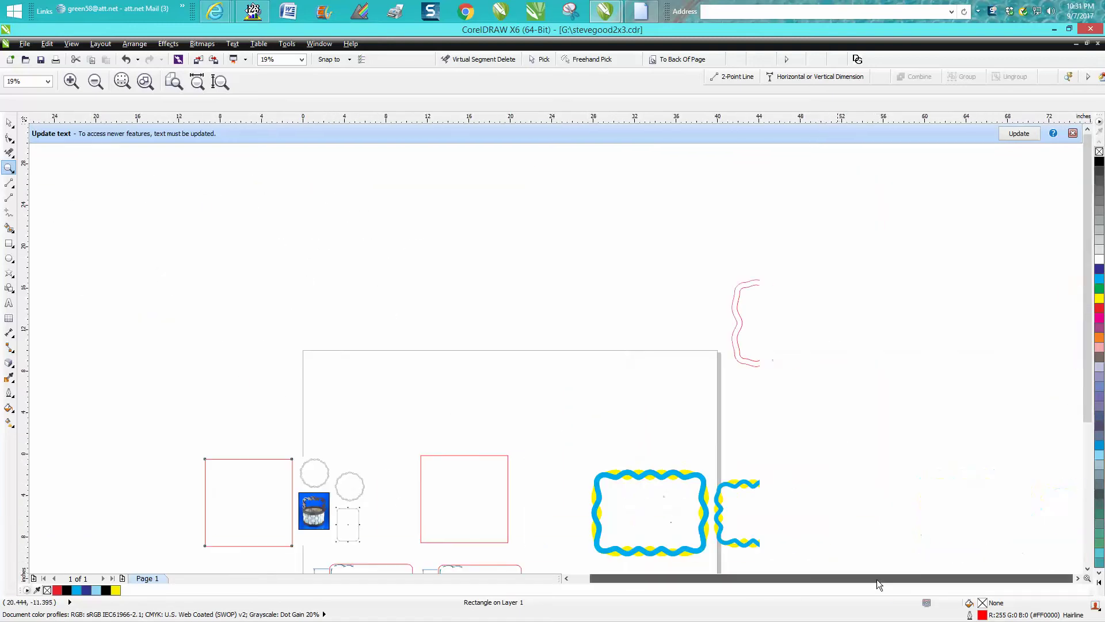
drag(592, 440, 834, 558)
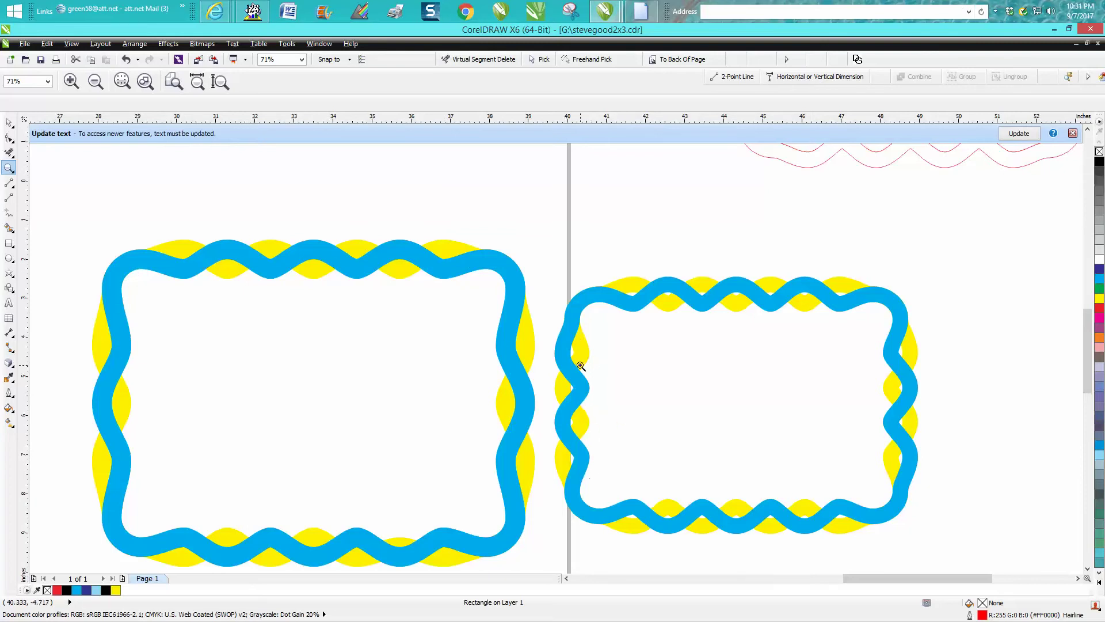
right_click(633, 371)
right_click(688, 375)
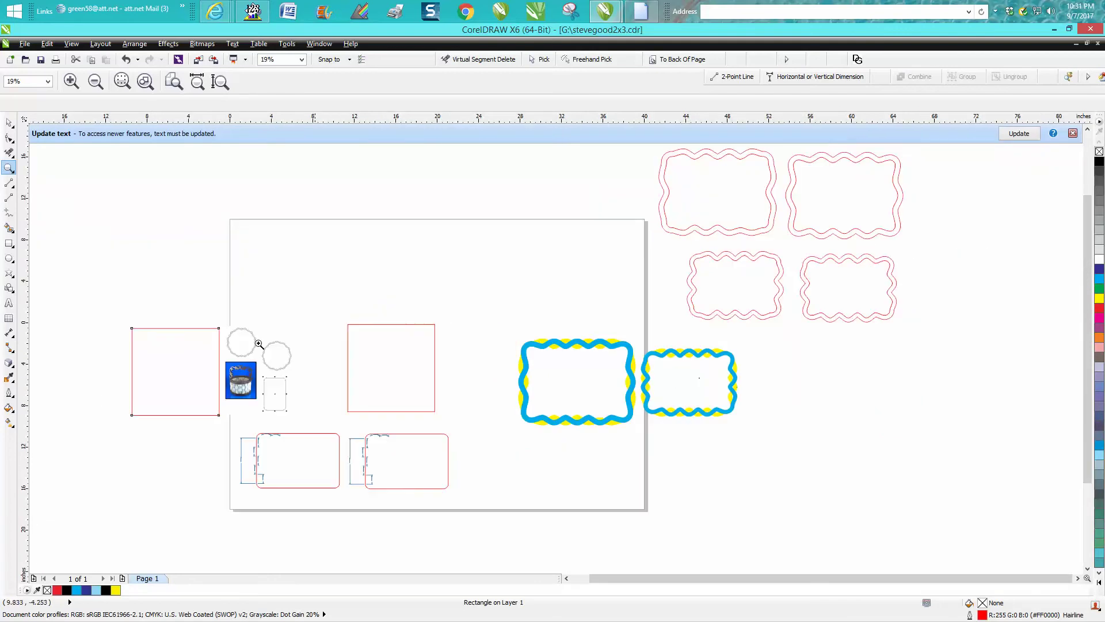
Center the red square that lies inside the page on the page.
click(9, 123)
click(383, 328)
key(p)
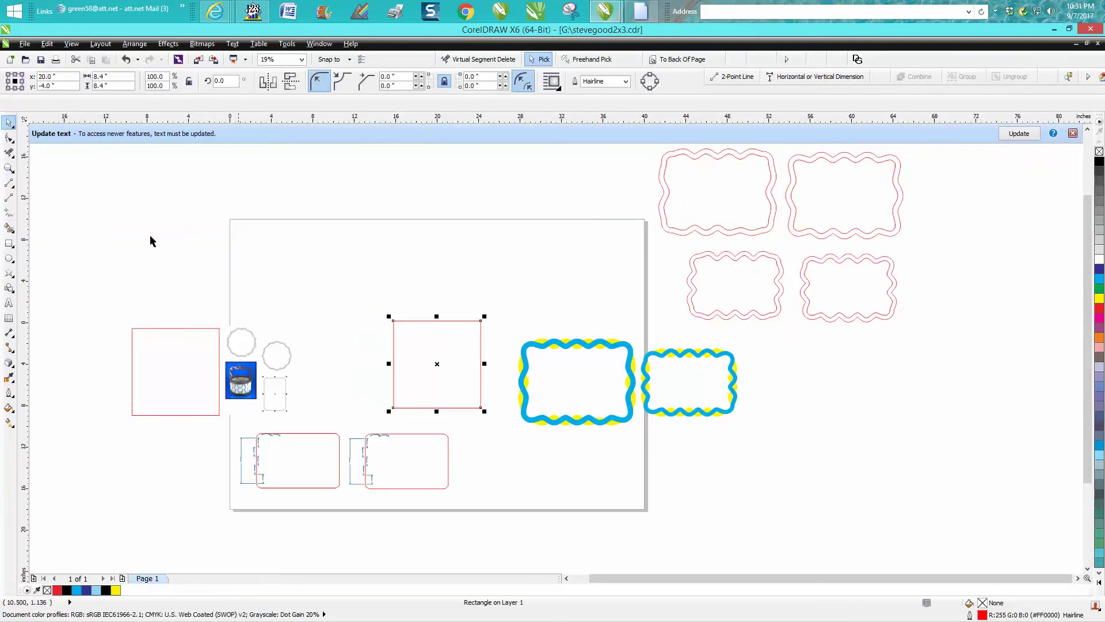
Round all four corners of the centered red square with a 1 inch radius.
click(11, 168)
drag(362, 286, 578, 457)
click(9, 123)
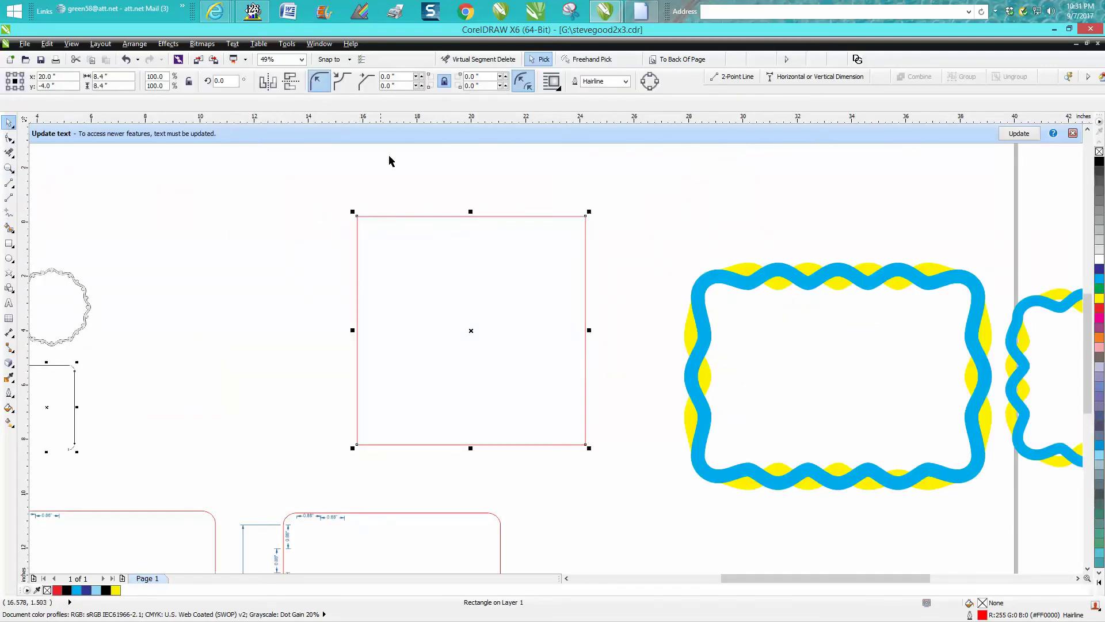
double_click(396, 76)
text(1)
key(Return)
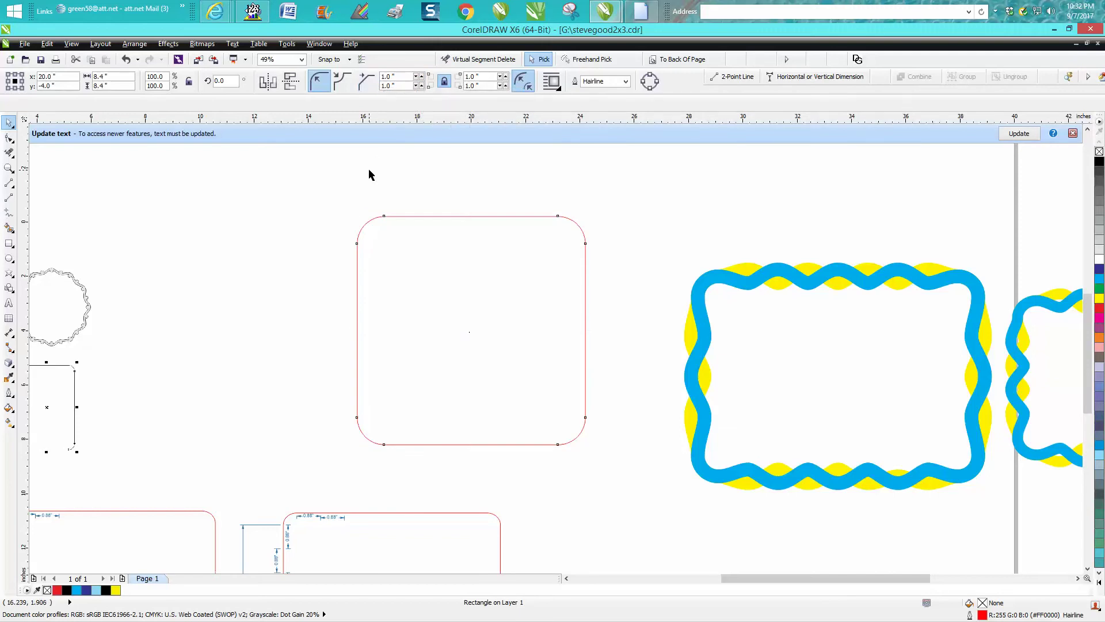
Convert the rounded red square to curves.
click(262, 161)
drag(325, 258, 610, 461)
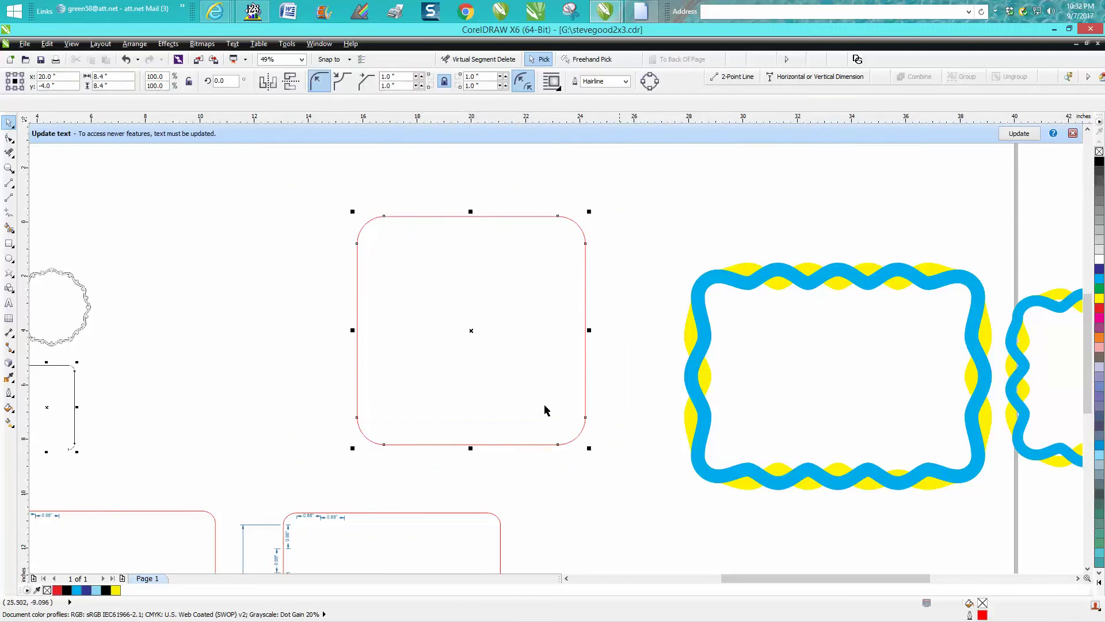
click(136, 44)
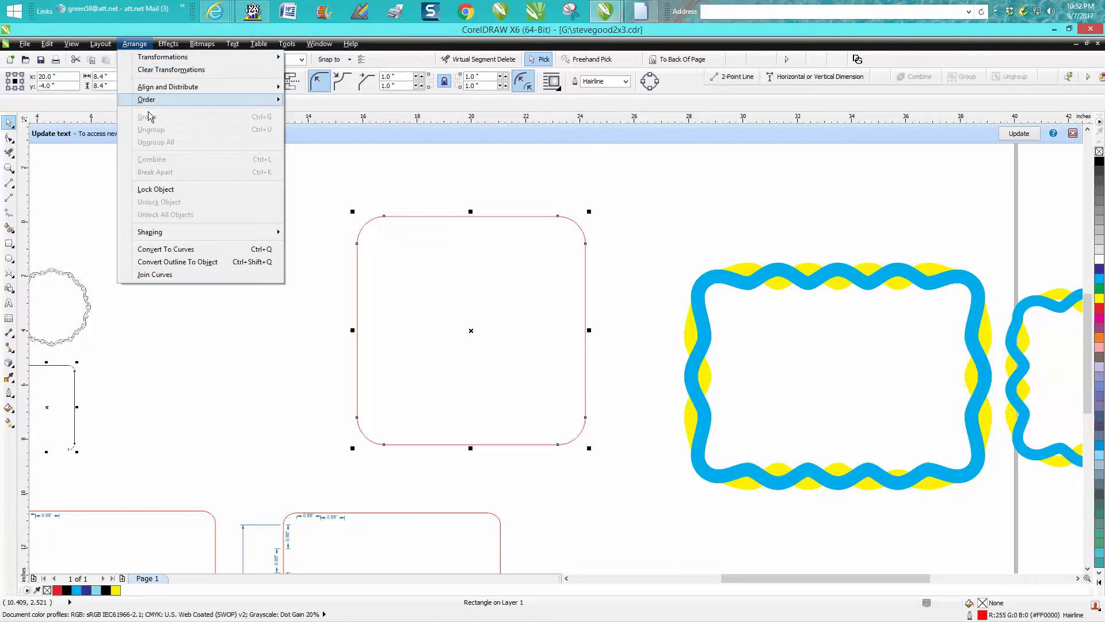
click(189, 251)
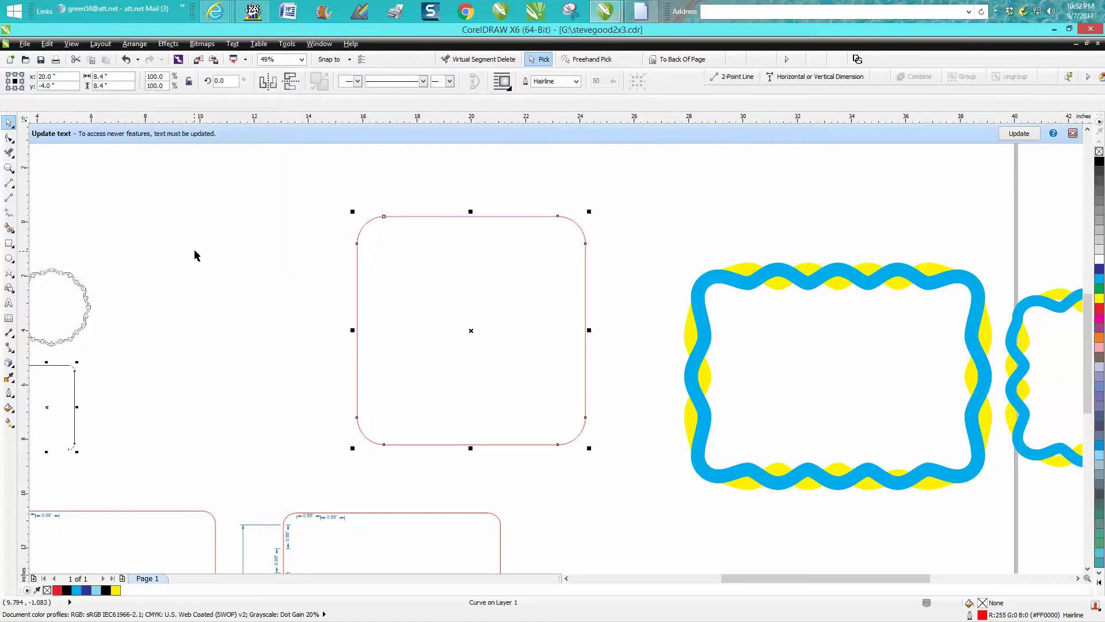
Subdivide the top edge of the rounded square with three evenly spaced added nodes.
click(9, 138)
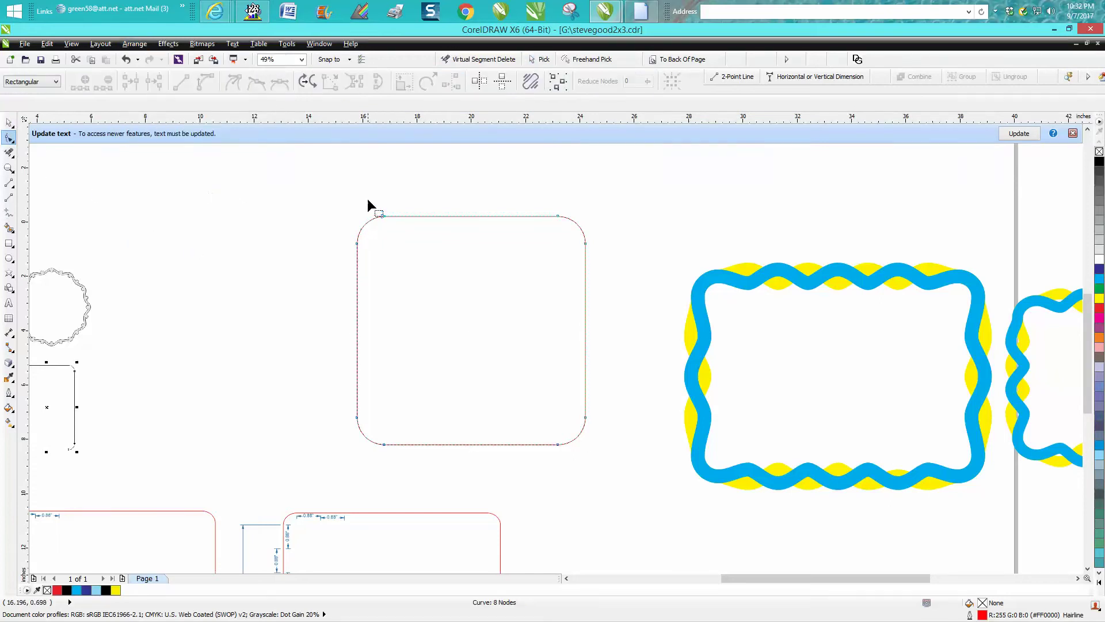
drag(436, 238, 571, 243)
click(85, 81)
click(86, 81)
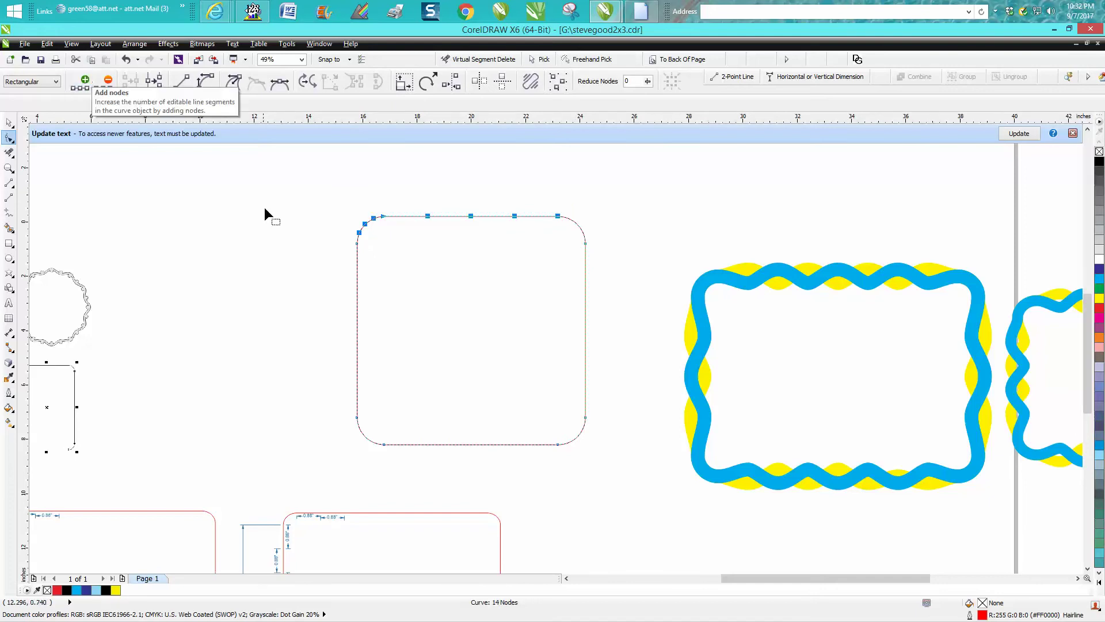
Subdivide the bottom edge of the rounded square with three evenly spaced added nodes.
drag(378, 423, 570, 492)
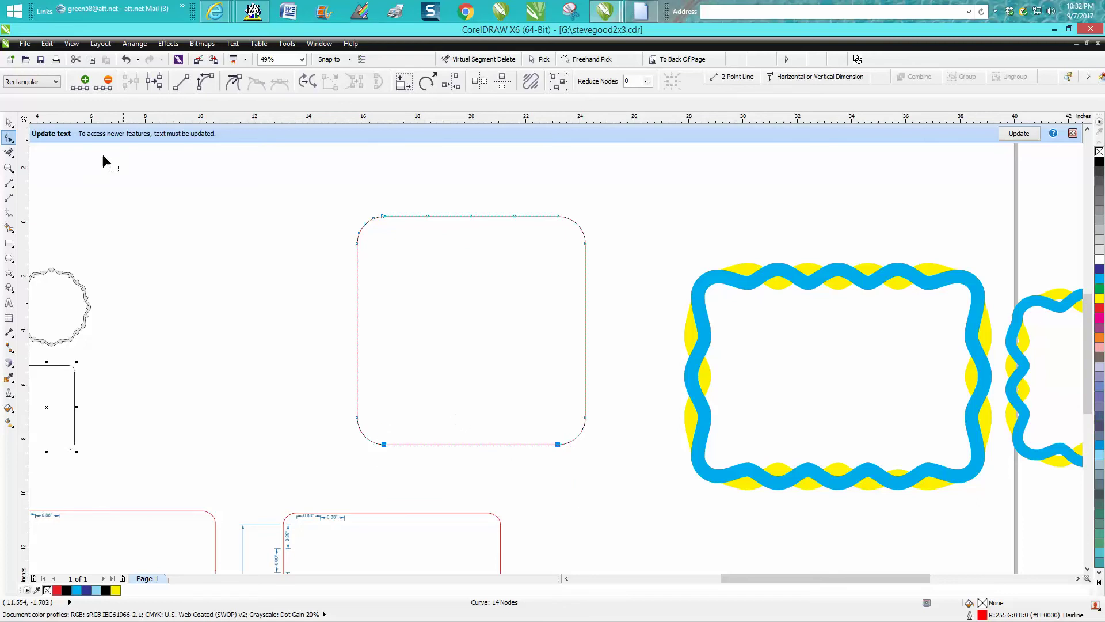
click(85, 81)
click(84, 81)
click(85, 81)
Subdivide the left edge of the rounded square with three evenly spaced added nodes.
click(329, 248)
drag(353, 276, 379, 426)
key(Delete)
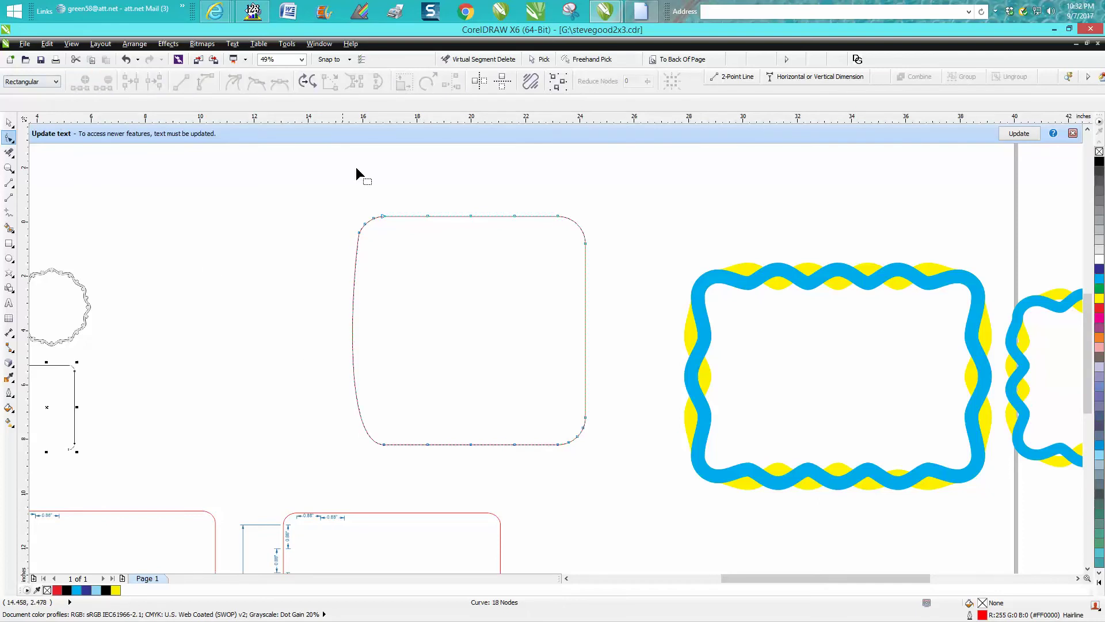
click(126, 59)
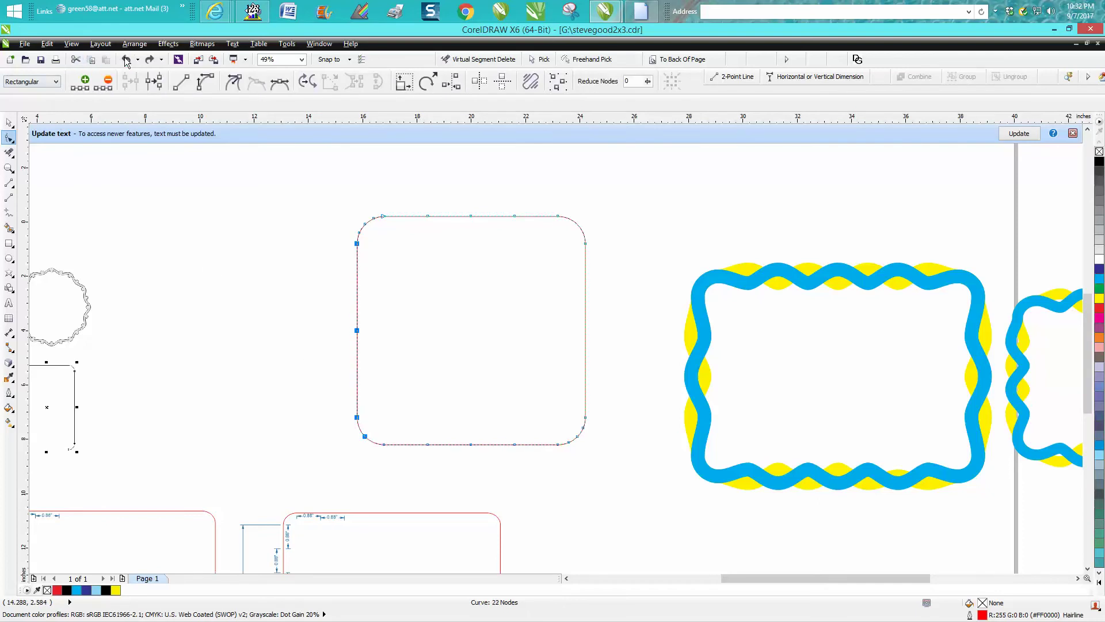
click(84, 84)
Subdivide the right edge of the rounded square with three evenly spaced added nodes.
click(401, 236)
drag(606, 379, 616, 423)
click(86, 84)
click(87, 84)
click(378, 160)
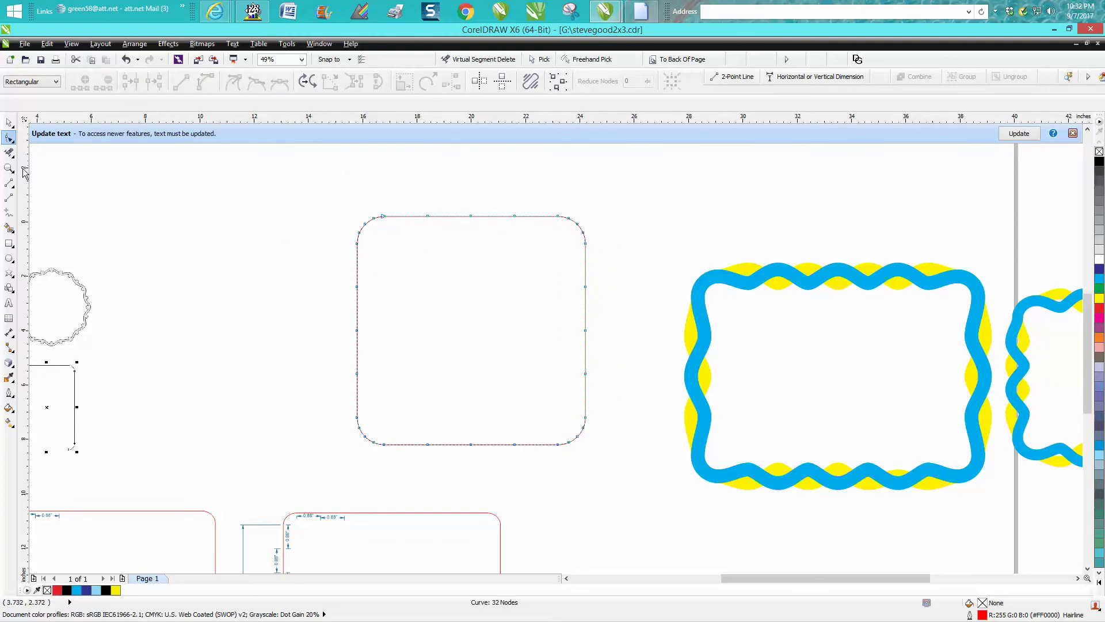
Delete the extra nodes within the arcs of all four rounded corners.
drag(292, 190, 647, 457)
drag(347, 213, 375, 233)
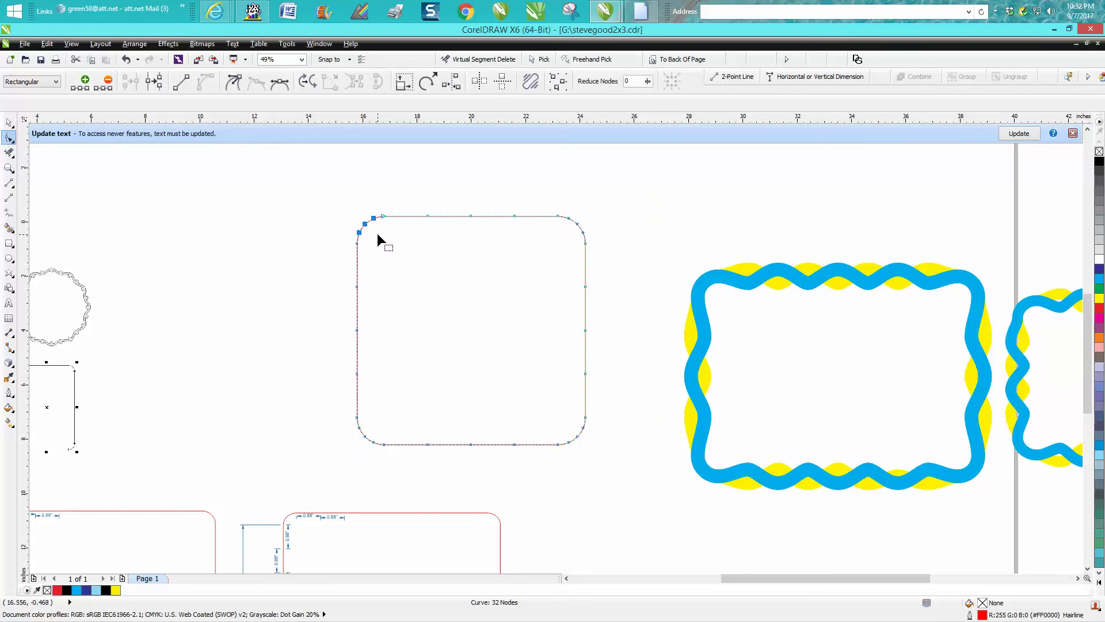
key(Delete)
drag(605, 211, 589, 234)
key(Delete)
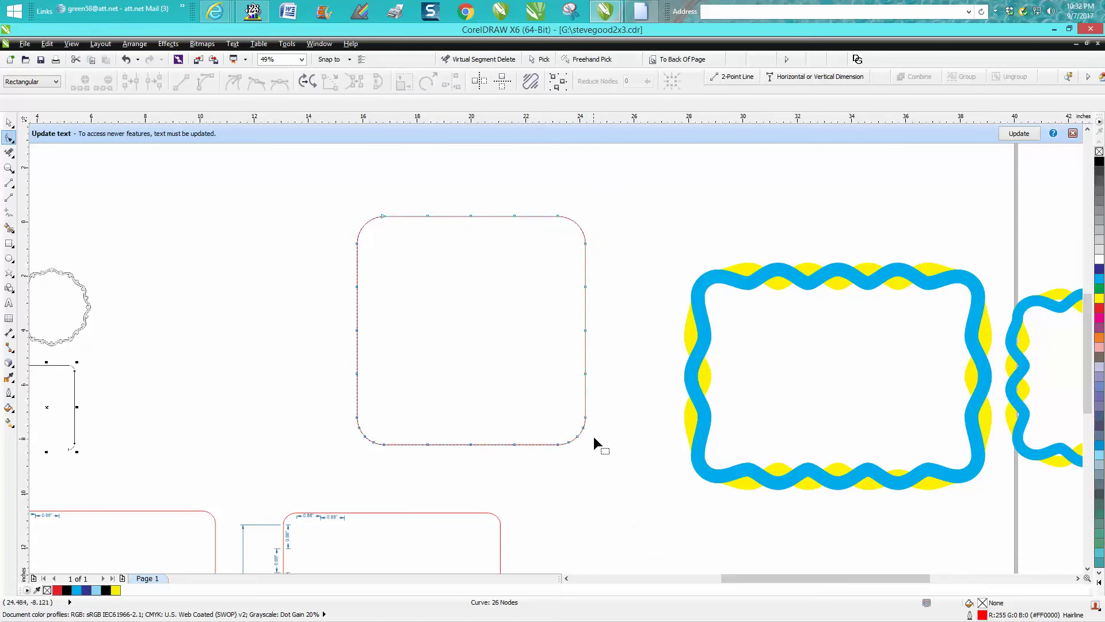
drag(566, 448, 567, 448)
key(Delete)
drag(366, 443, 381, 450)
key(space)
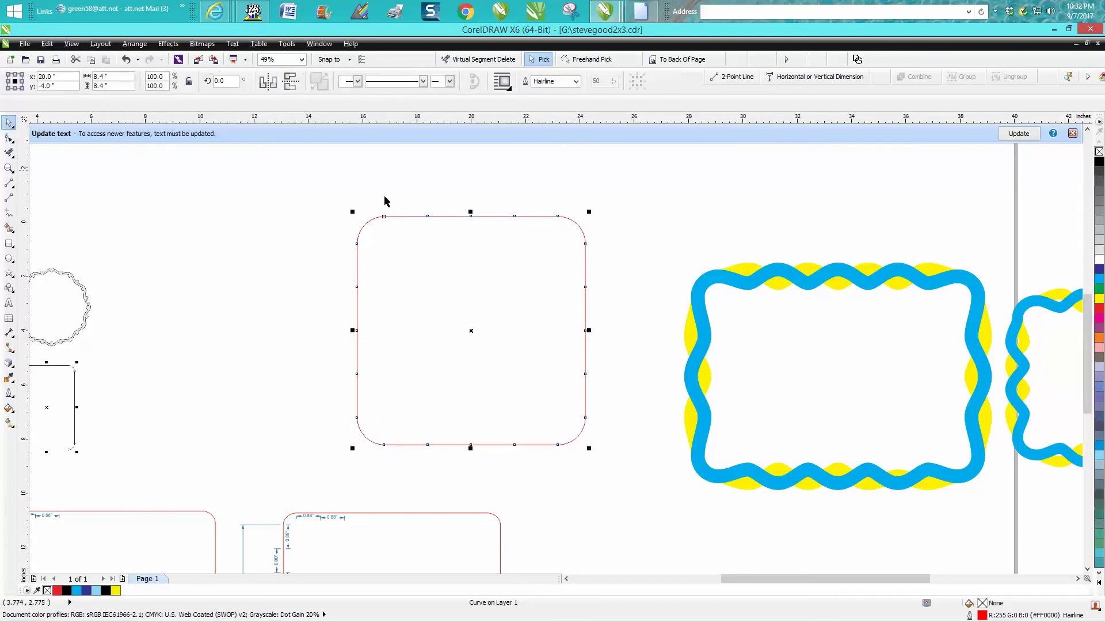
Convert all segments of the rounded square's outline to curve segments.
click(9, 138)
drag(339, 202, 627, 474)
right_click(482, 309)
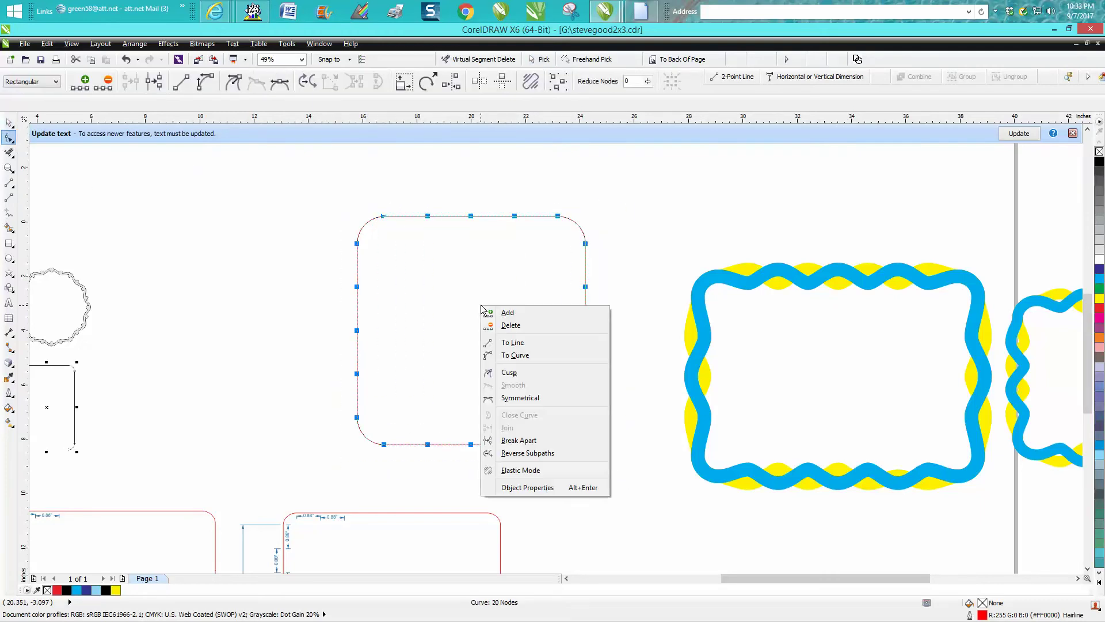
click(519, 356)
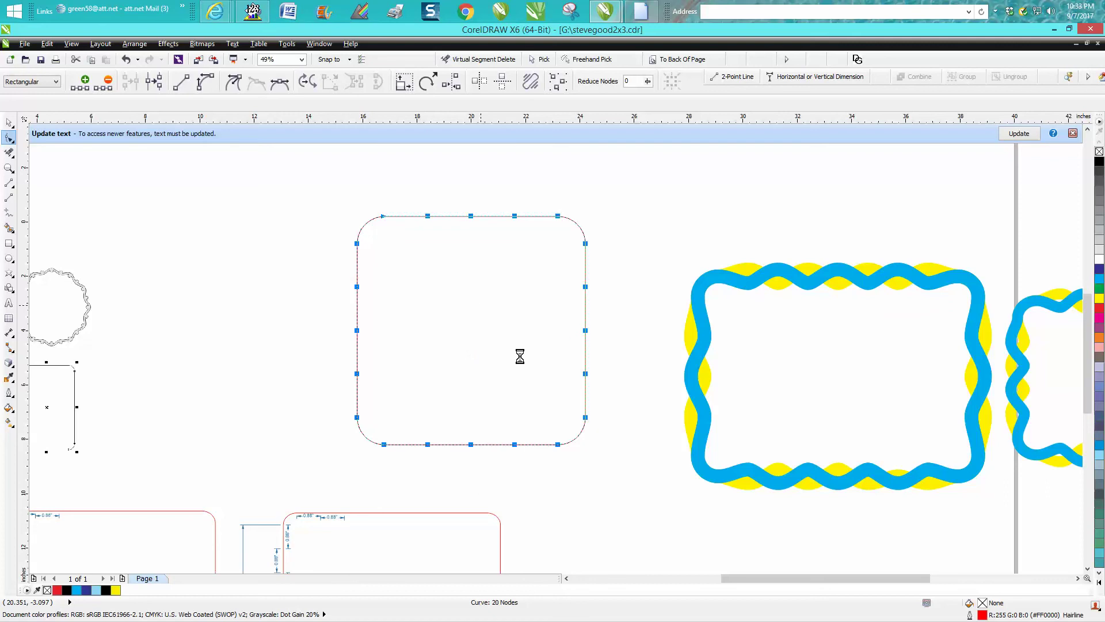
click(258, 289)
Lower the left inner node of the shape's top edge by 0.5 inch and check the nudge distance.
click(9, 169)
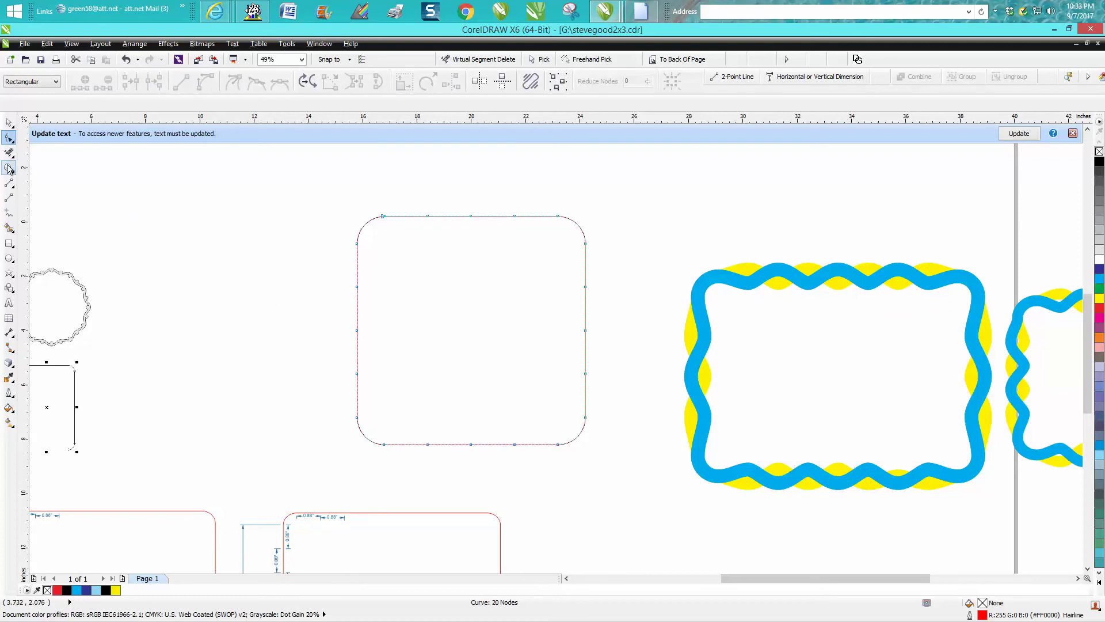
drag(314, 192, 673, 329)
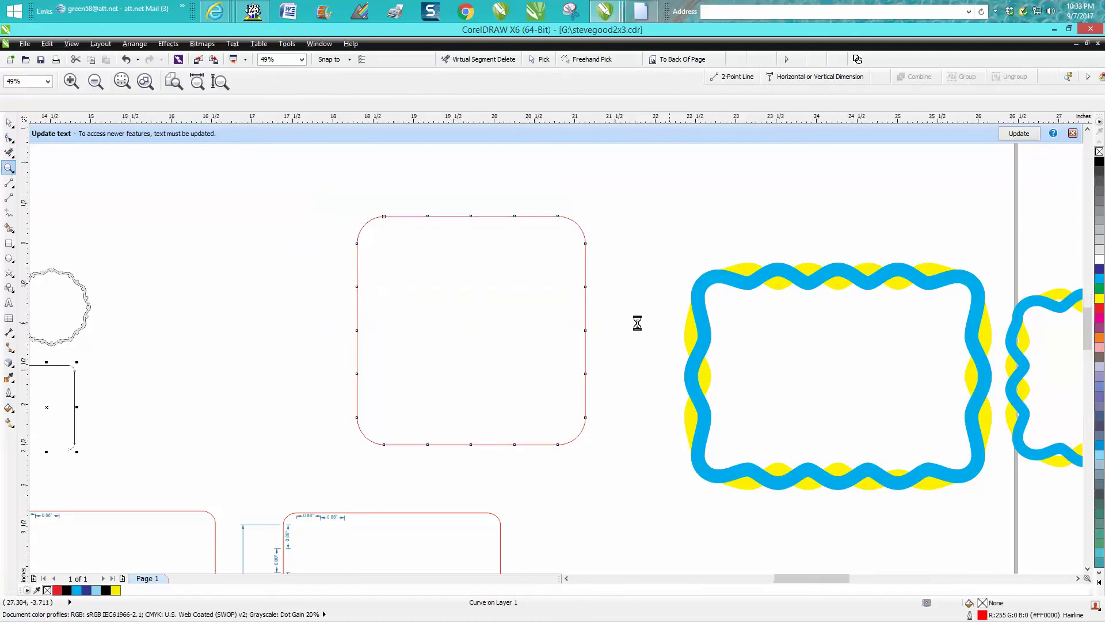
click(8, 137)
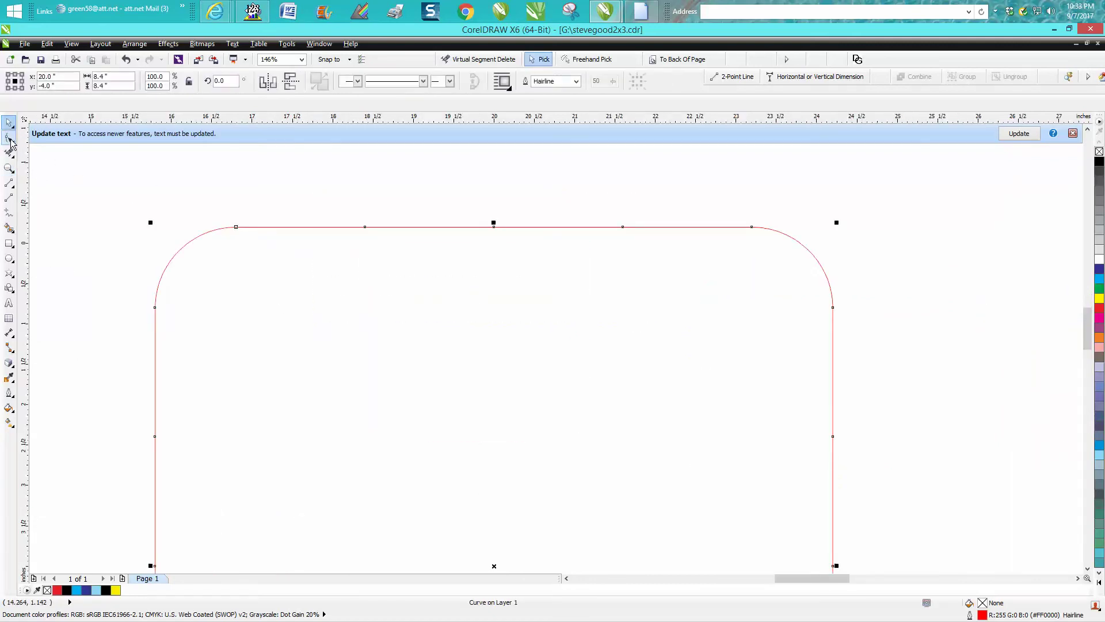
click(365, 227)
drag(366, 227, 368, 223)
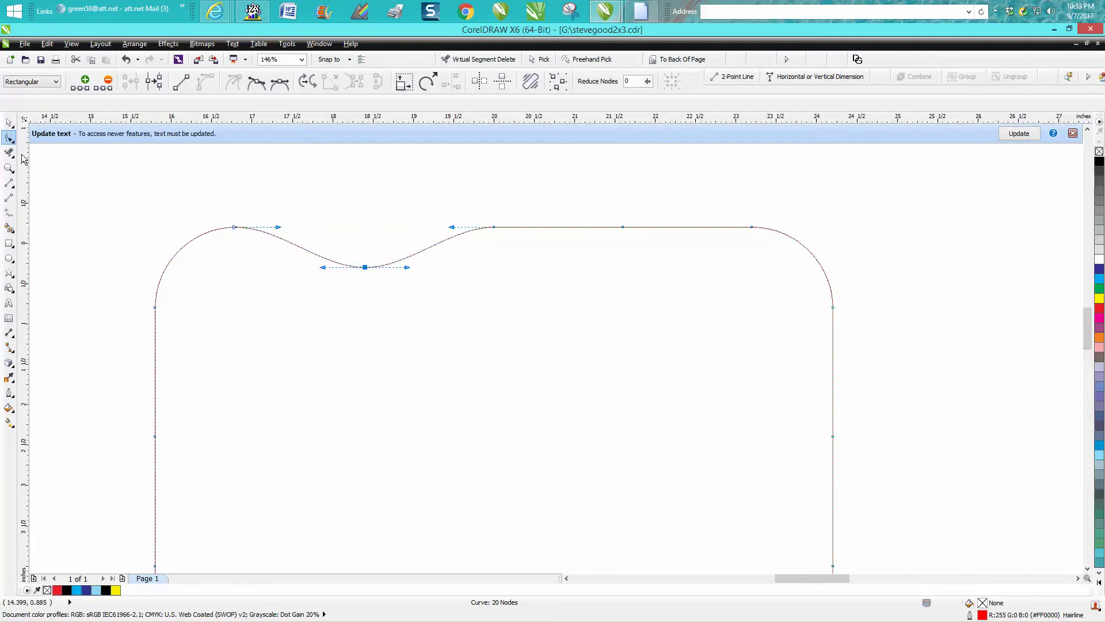
click(9, 123)
click(263, 171)
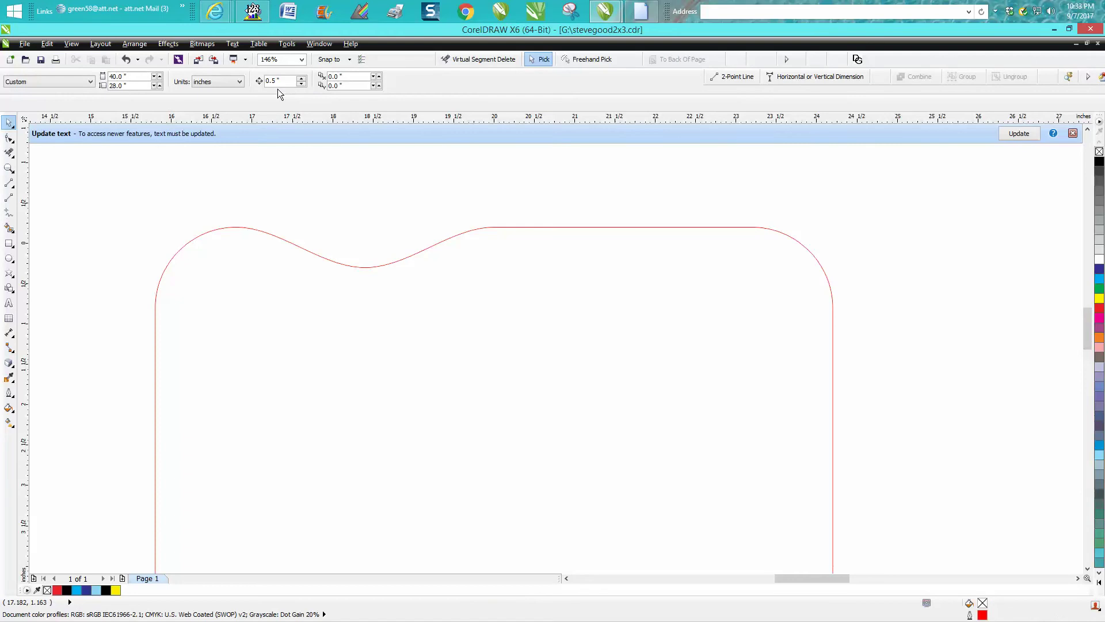
Raise the middle node of the shape's top edge by 0.5 inch.
click(9, 138)
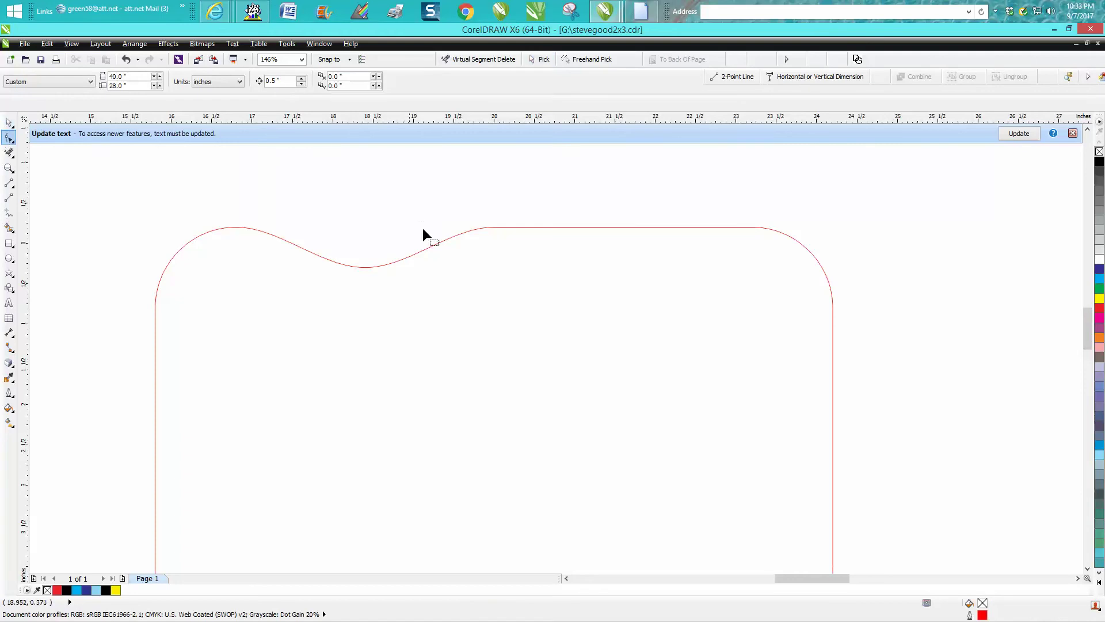
click(486, 228)
click(493, 228)
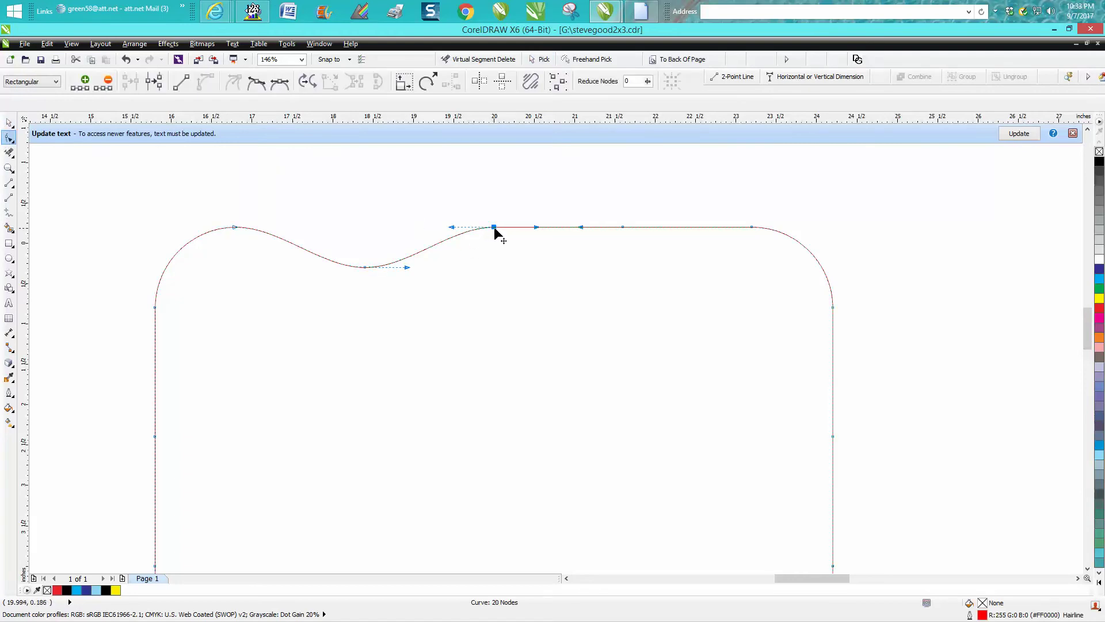
key(Up)
key(Up)
key(Up)
key(Up)
key(Up)
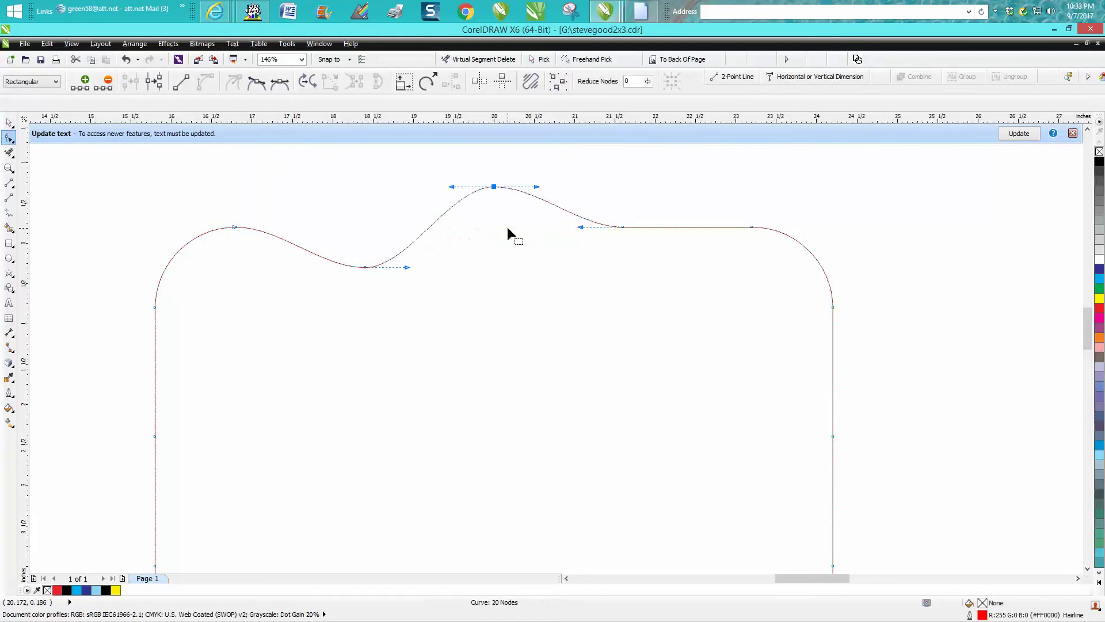
Lower the right inner node of the shape's top edge by 0.5 inch.
click(621, 227)
key(Down)
key(Down)
key(Down)
key(Down)
key(Down)
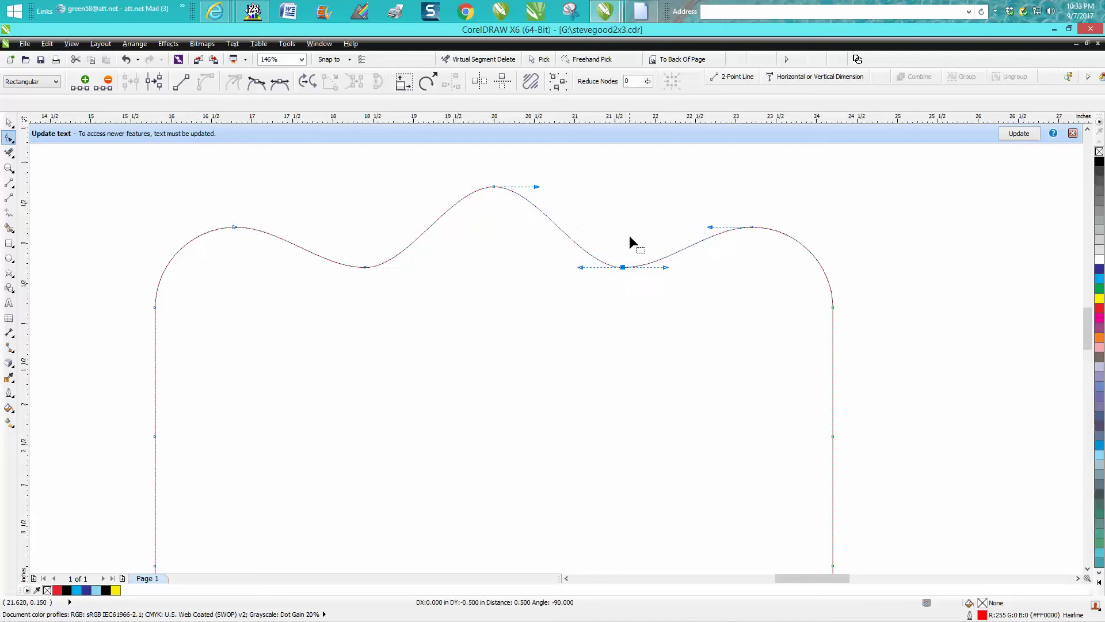
Lower the middle node of the shape's bottom edge by 0.5 inch.
scroll(630, 236, down, 4)
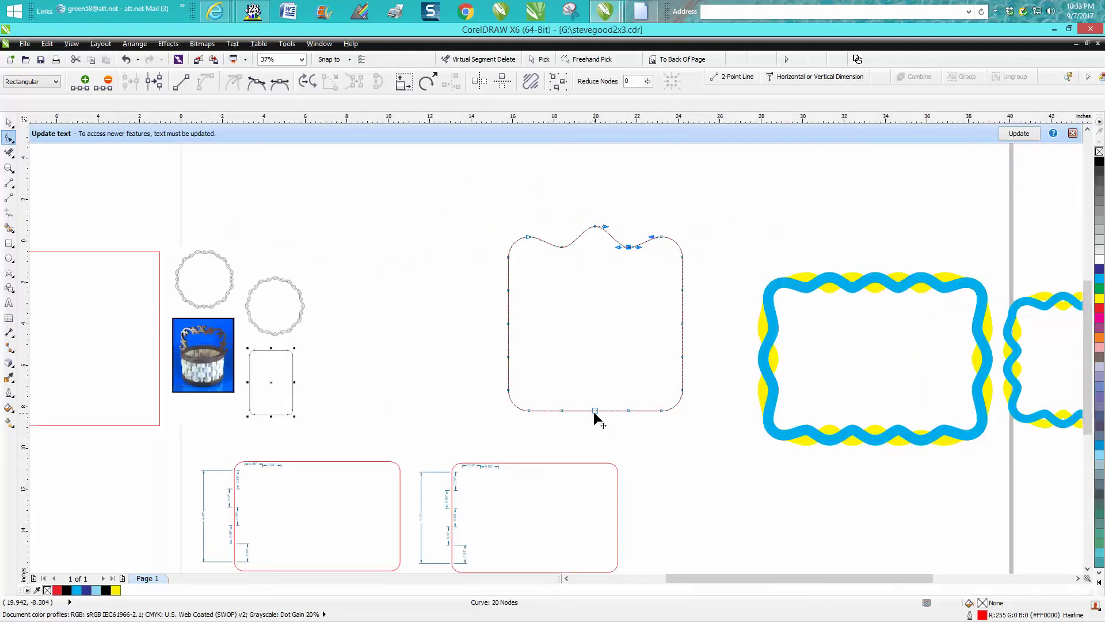
click(595, 412)
key(Down)
key(Down)
key(Down)
key(Down)
key(Down)
Raise the left inner node of the shape's bottom edge by 0.5 inch.
key(Up)
key(Up)
key(Up)
key(Up)
key(Up)
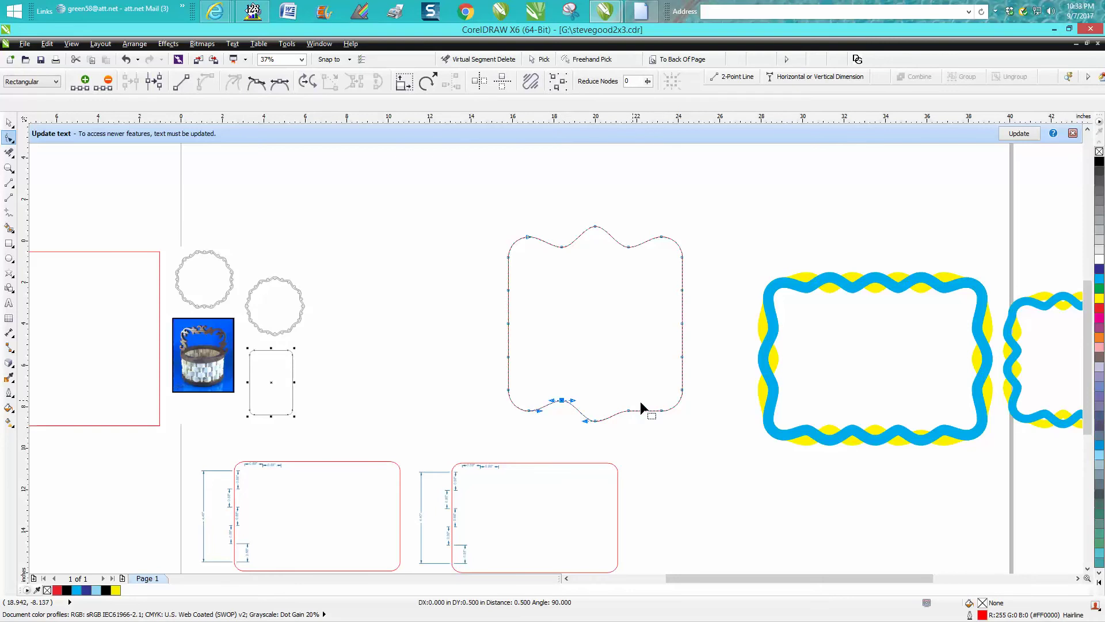
Raise the right inner node of the shape's bottom edge by 0.5 inch.
click(629, 410)
key(Up)
key(Up)
key(Up)
key(Up)
key(Up)
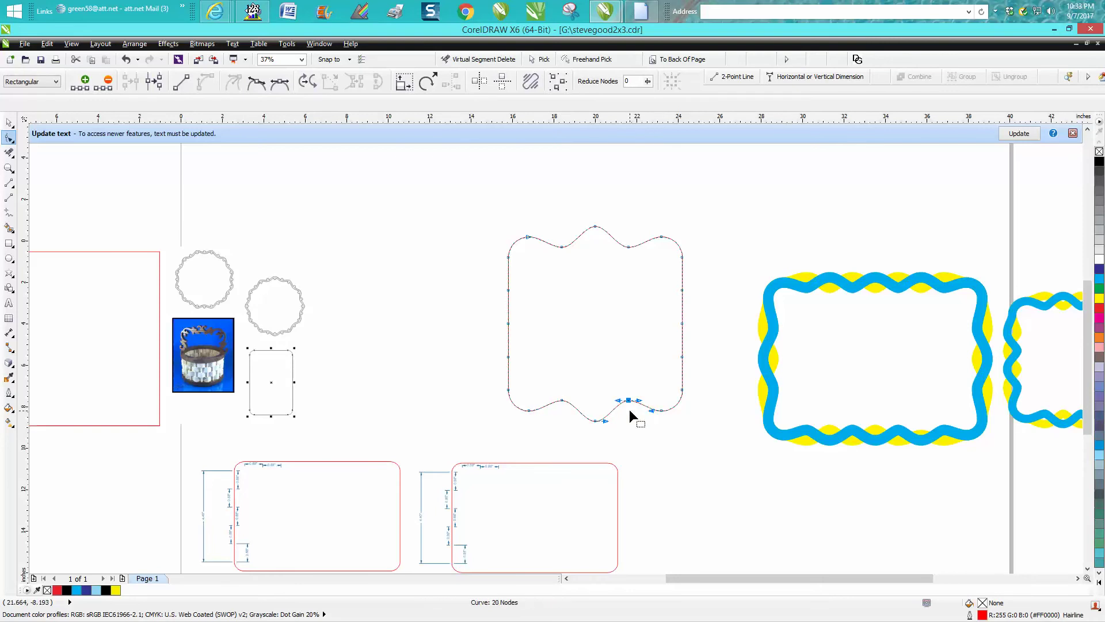
Move the upper inner node of the shape's left edge outward by 0.5 inch.
click(510, 290)
key(Left)
key(Left)
key(Left)
key(Left)
key(Left)
Move the middle node of the shape's left edge inward by 0.5 inch.
click(508, 322)
key(Right)
key(Right)
key(Right)
key(Right)
key(Right)
Move the lower inner node of the shape's left edge outward by 0.5 inch.
click(509, 357)
key(Left)
key(Left)
key(Left)
key(Left)
key(Left)
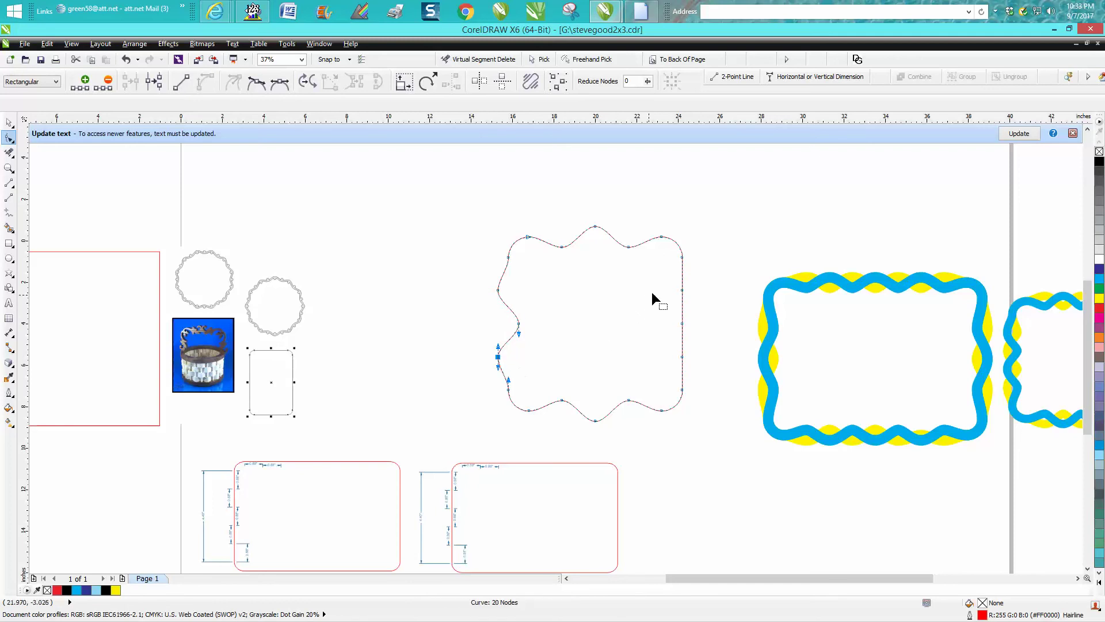
Move the upper inner node of the shape's right edge outward by 0.5 inch.
click(682, 290)
key(Right)
key(Right)
key(Right)
key(Right)
key(Right)
Move the middle node of the shape's right edge inward by 0.5 inch.
click(682, 323)
key(Left)
key(Left)
key(Left)
key(Left)
key(Left)
Move the lower inner node of the shape's right edge outward by 0.5 inch.
key(Right)
key(Right)
key(Right)
key(Right)
key(Right)
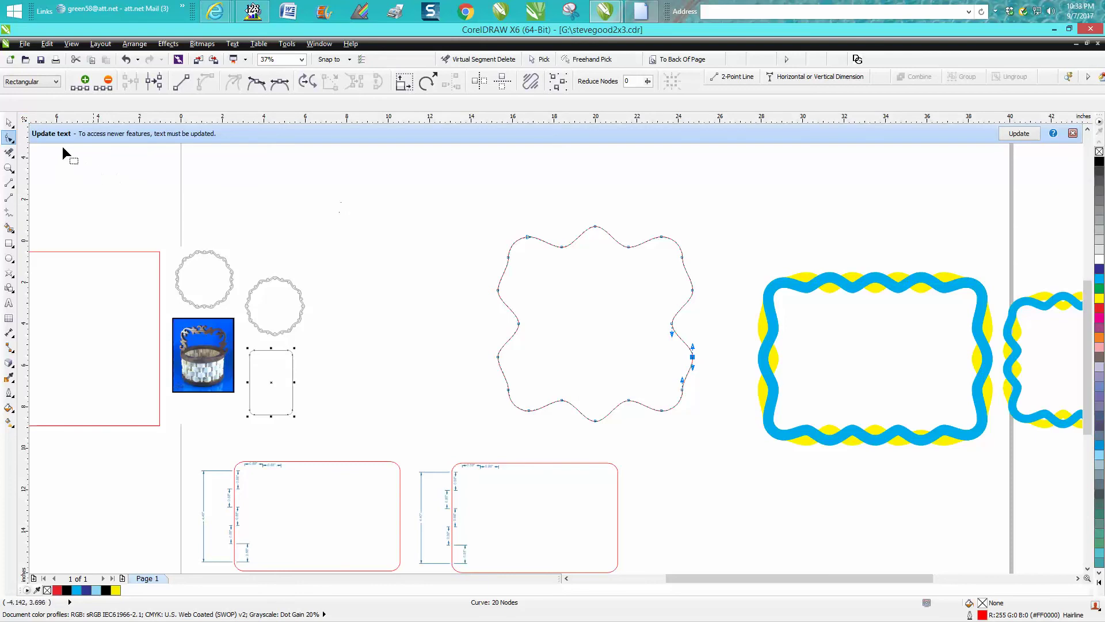
Add a one-step outside contour with a 0.5 inch offset to the wavy outline.
click(9, 123)
mouse_move(468, 209)
mouse_down()
mouse_move(543, 316)
mouse_move(706, 407)
mouse_move(739, 454)
mouse_up()
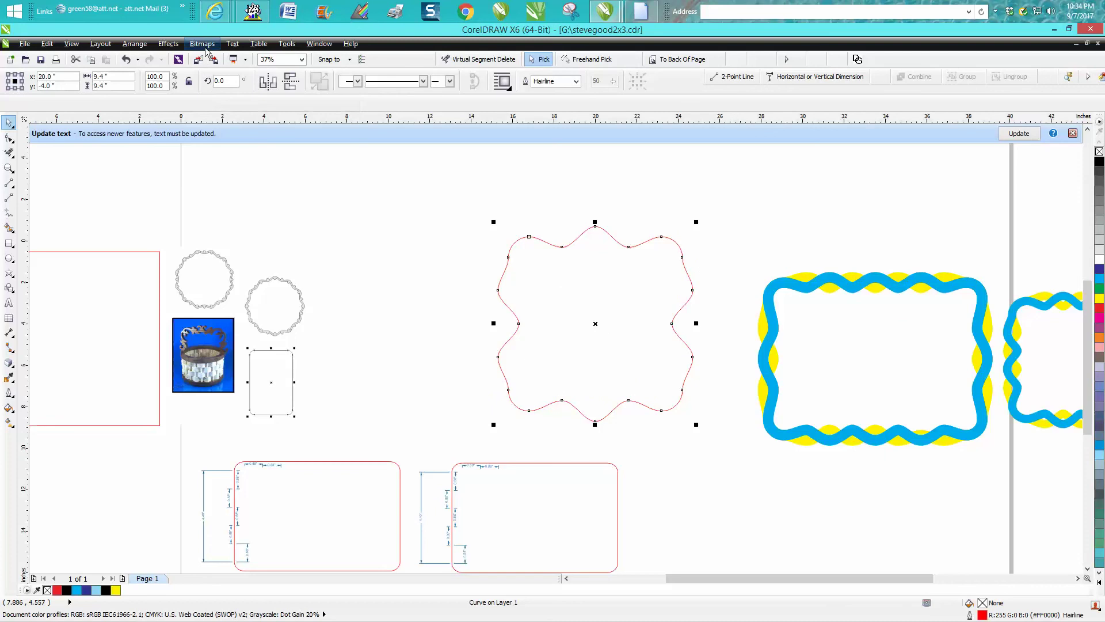
click(171, 45)
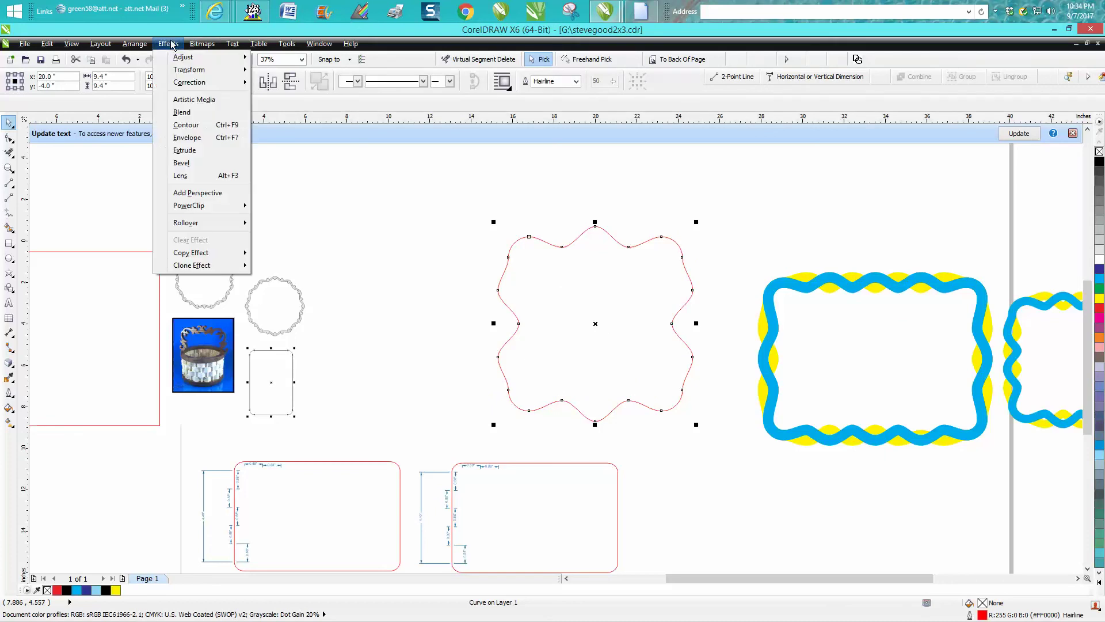
click(186, 125)
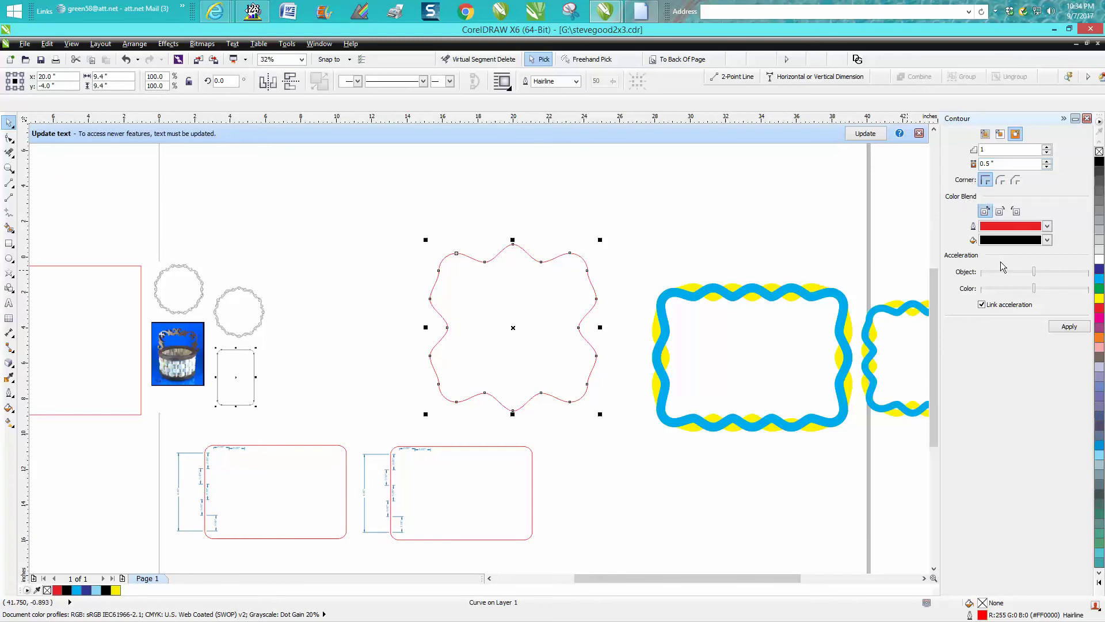
click(1069, 327)
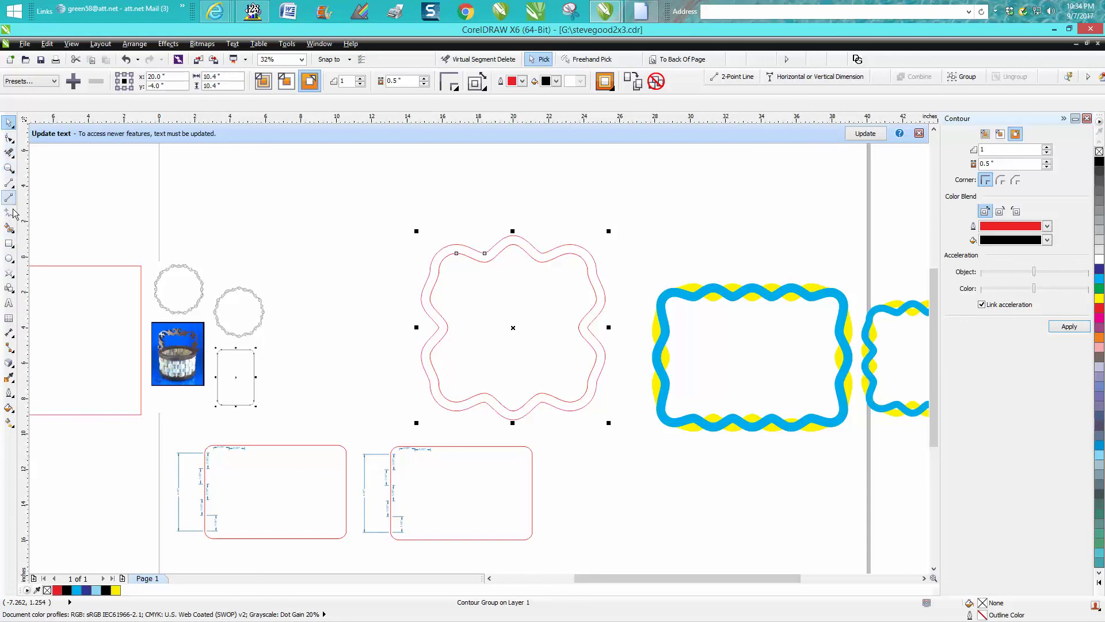
Smart-fill the band between the two wavy outlines with cyan and move the filled band clear of the outlines.
click(9, 228)
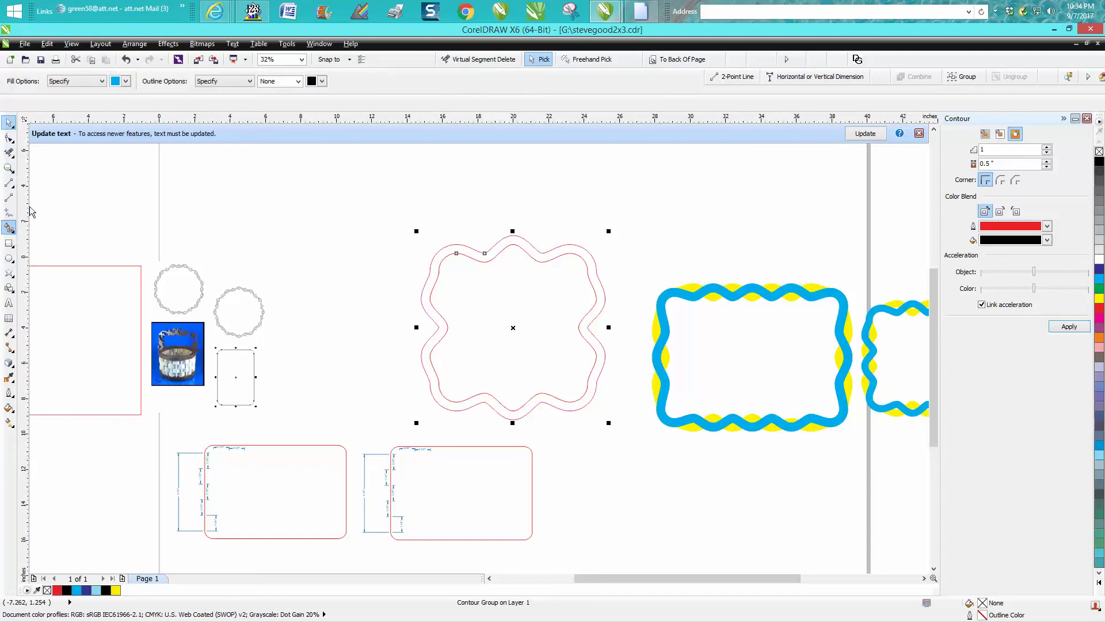
click(534, 251)
key(space)
drag(514, 328, 317, 246)
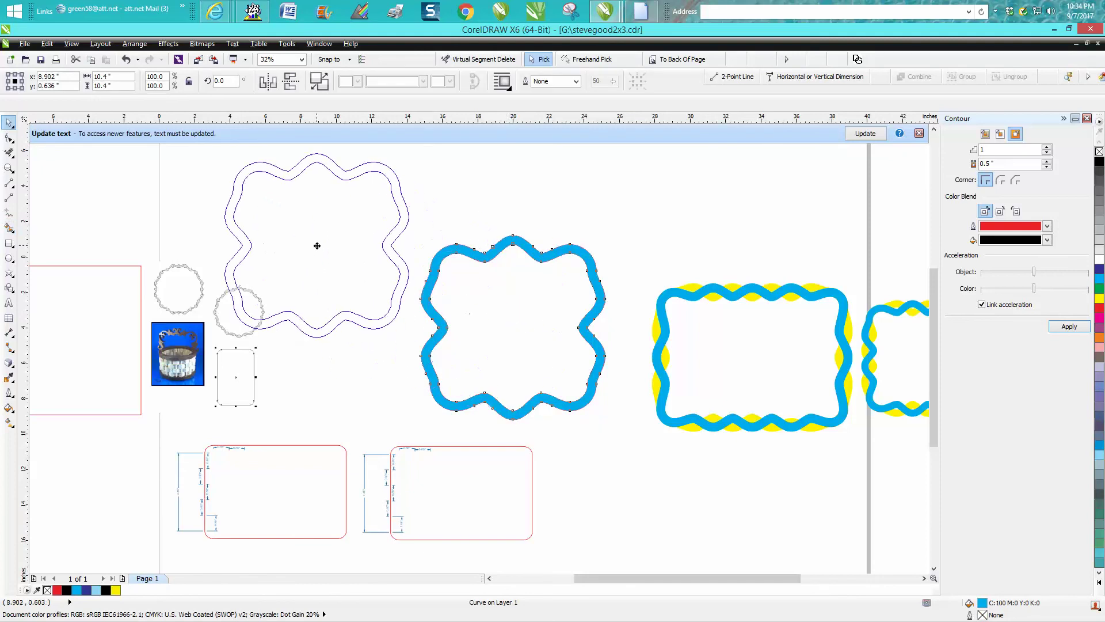
Smart-fill the band between the two wavy outlines again, using yellow.
click(9, 228)
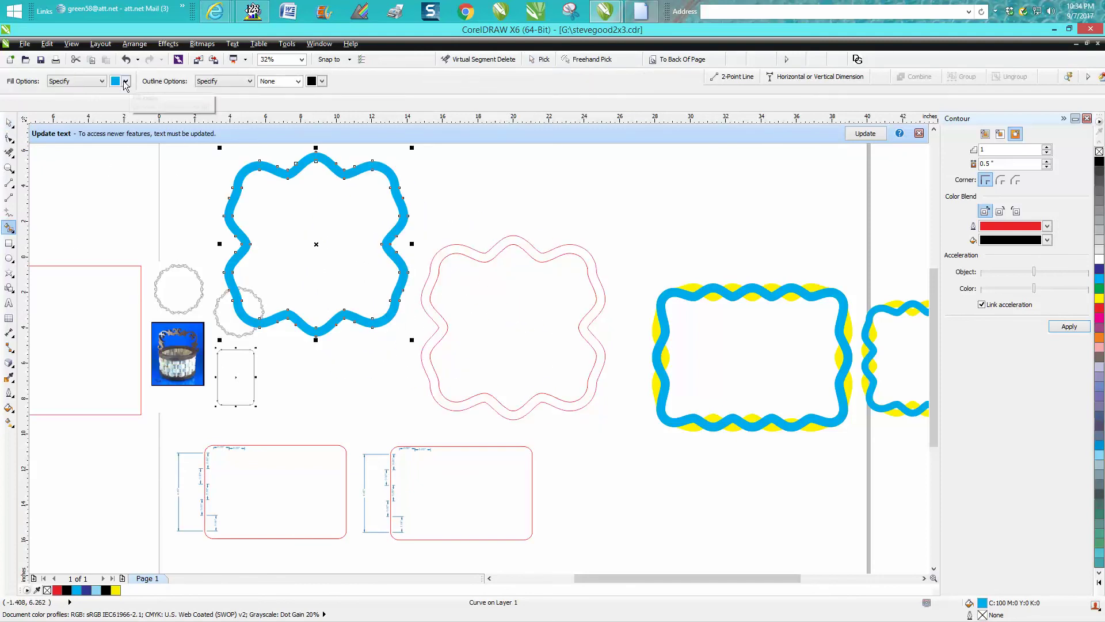
click(126, 82)
click(136, 98)
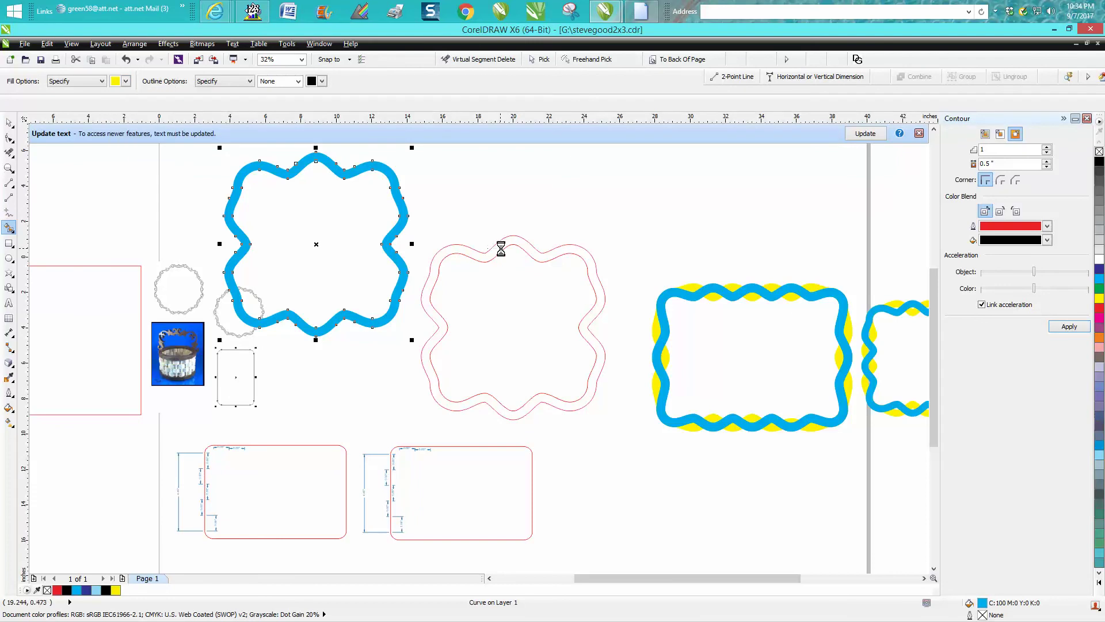
click(499, 248)
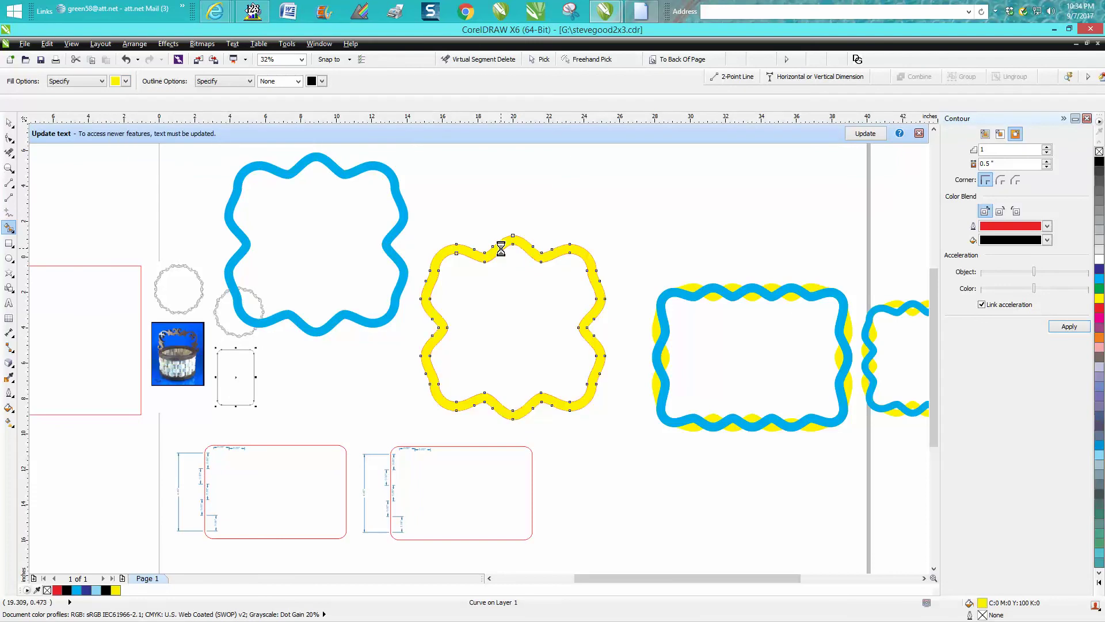
Move the yellow band off the red outlines, and move the red contour outlines below the blue and yellow example frame.
click(9, 123)
drag(508, 329, 628, 306)
click(519, 246)
drag(519, 246, 681, 428)
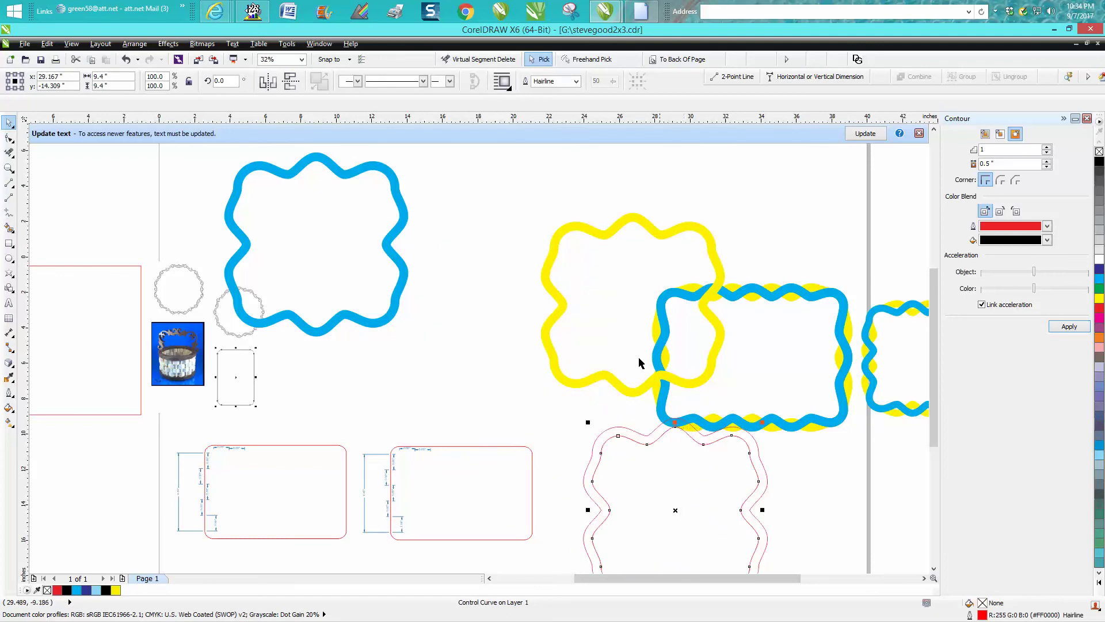
Center the yellow band and the cyan band on the page so they overlap.
click(623, 236)
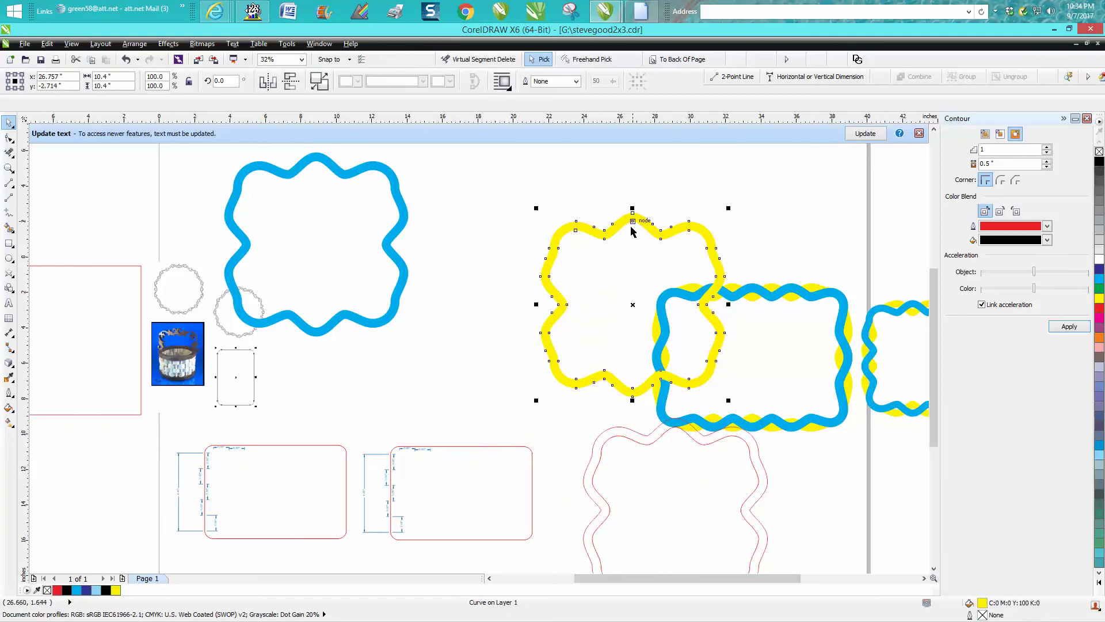
key(p)
click(407, 218)
key(p)
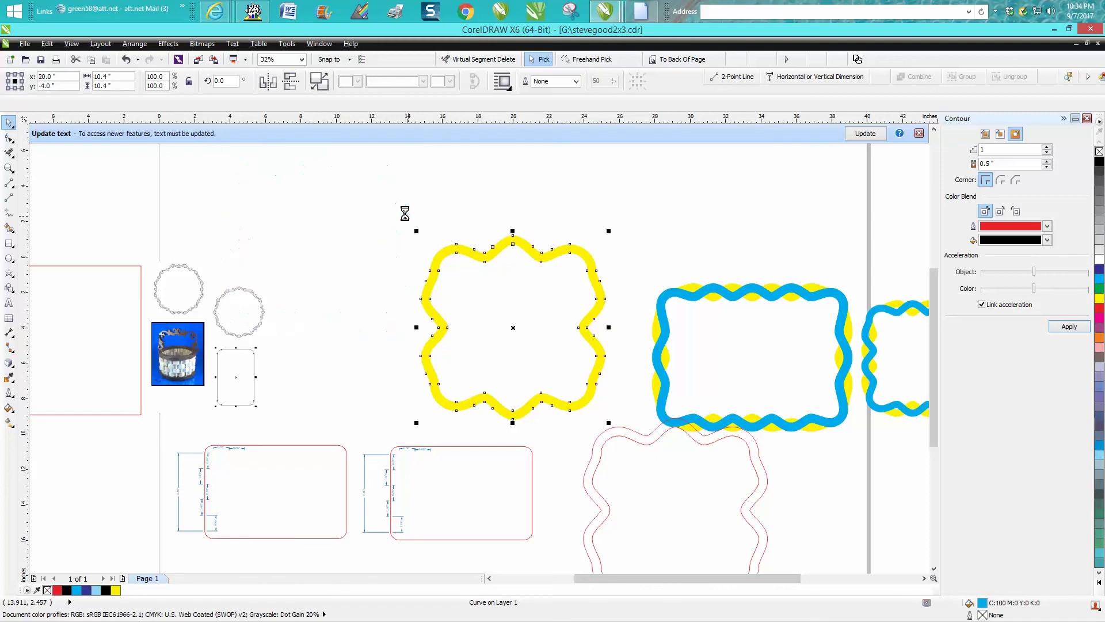
Rotate the cyan band by 90 degrees to interlace it with the yellow one, and deselect it.
click(221, 81)
text(90)
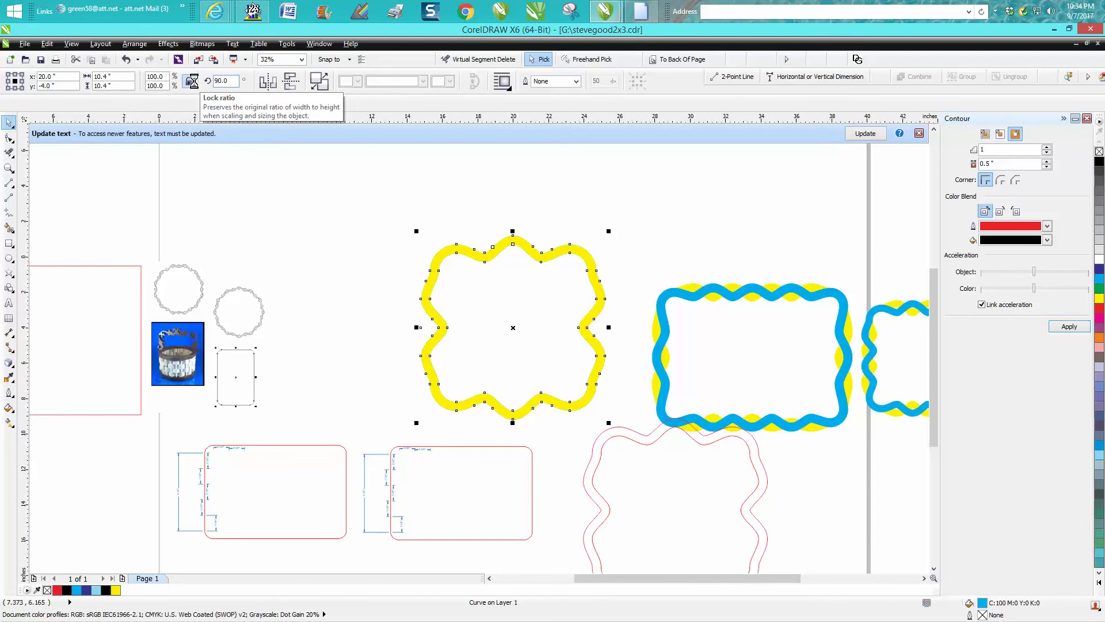
key(Return)
key(z)
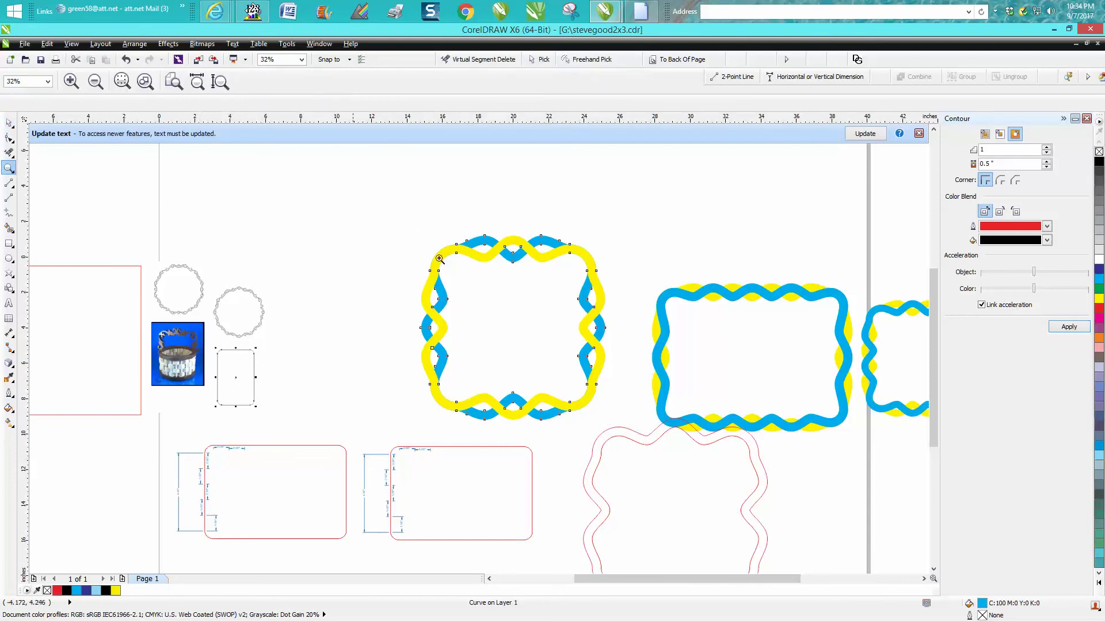
drag(409, 217, 672, 435)
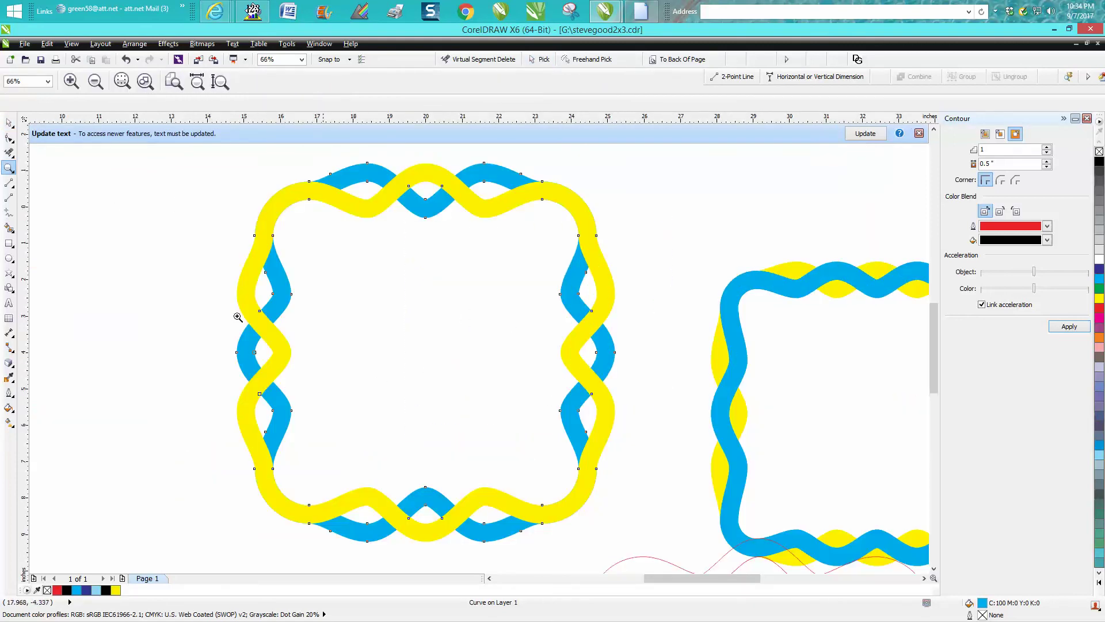
click(9, 122)
click(153, 182)
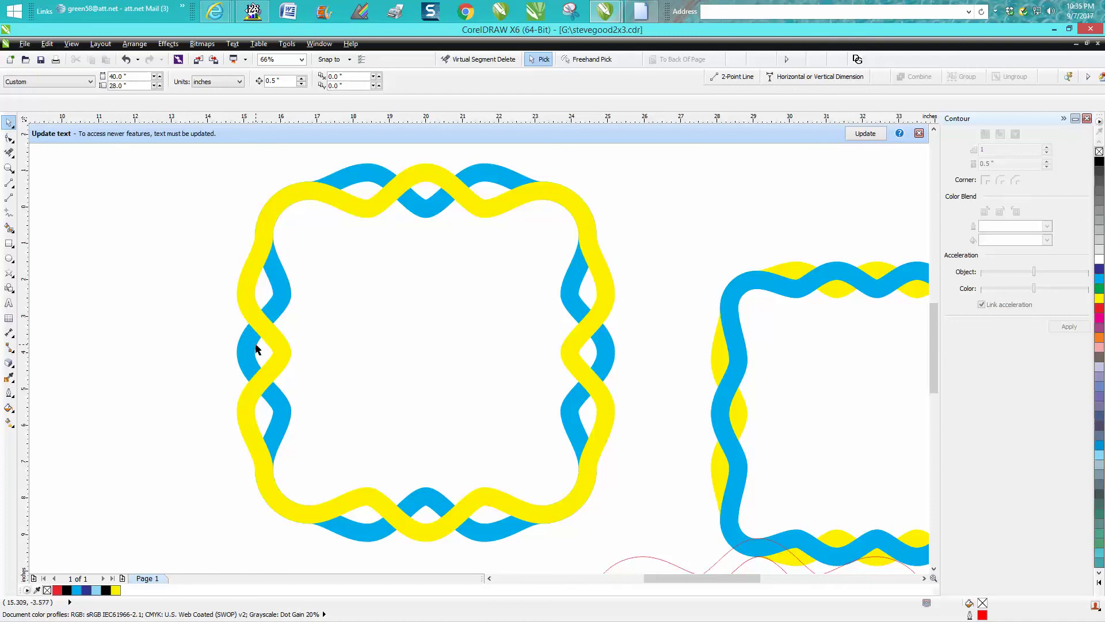
Examine the ring pattern and the basket photo, and compare them with the new cyan and yellow interlaced frame.
scroll(311, 344, down, 3)
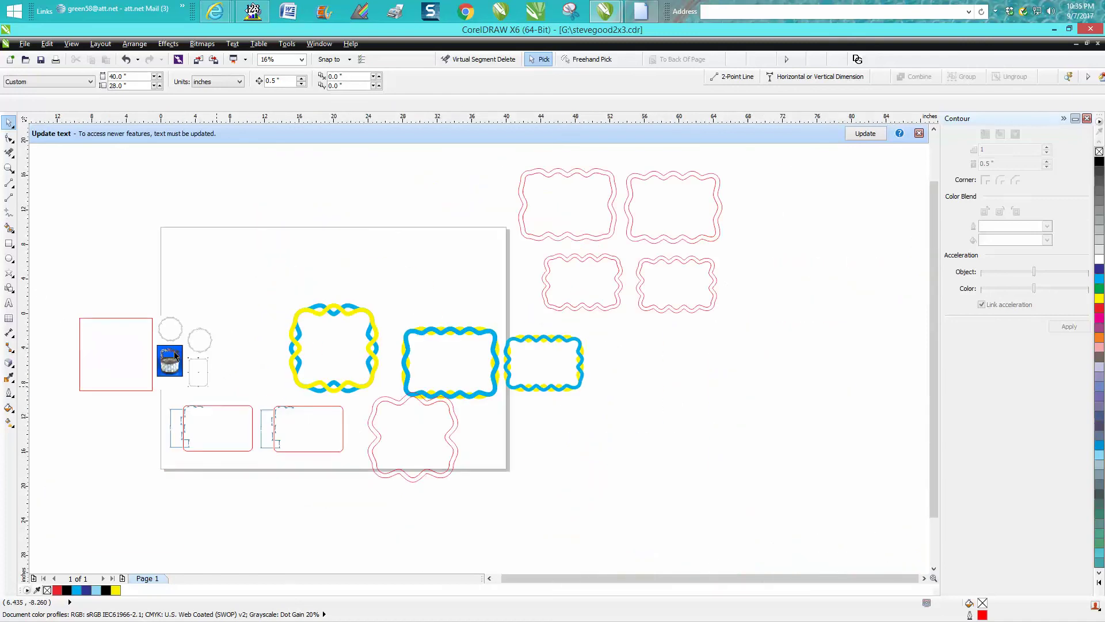
click(9, 169)
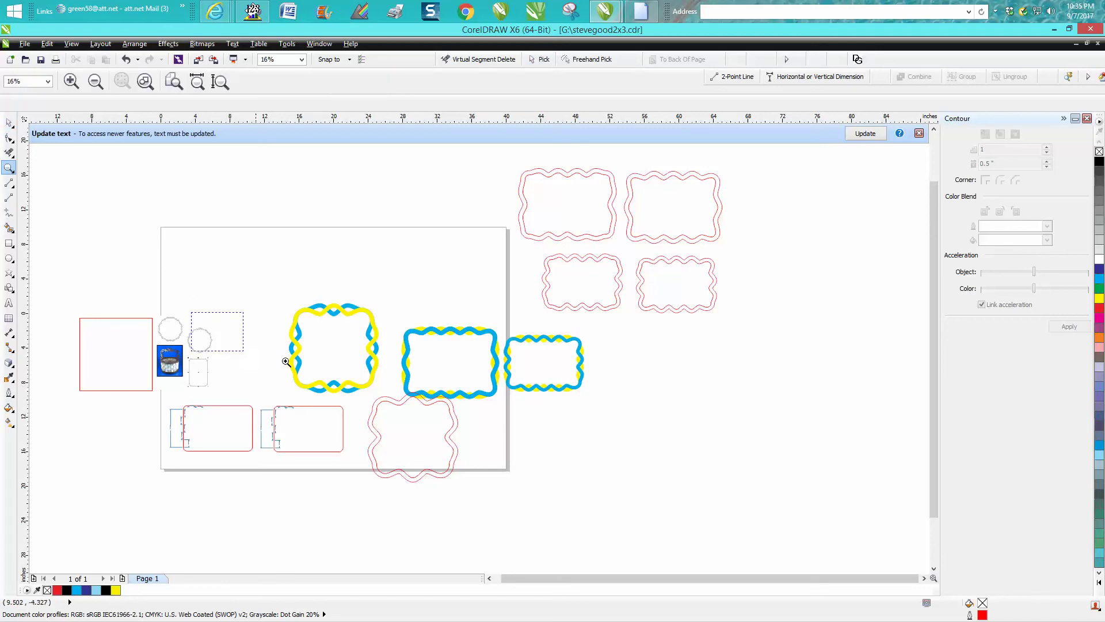
drag(194, 314, 285, 361)
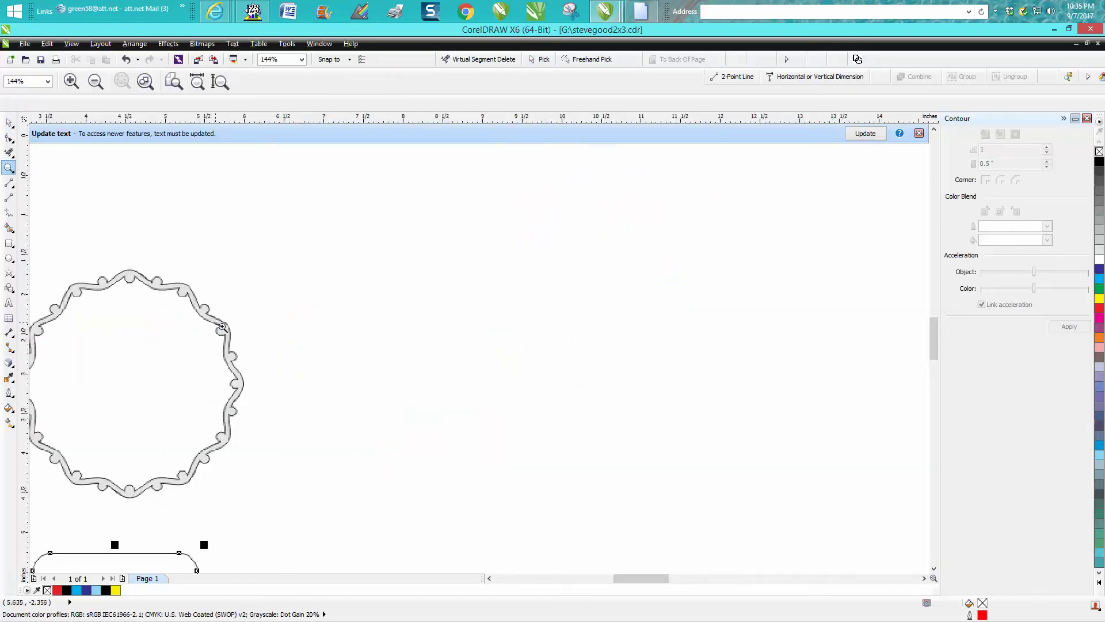
scroll(294, 349, down, 3)
drag(188, 413, 219, 441)
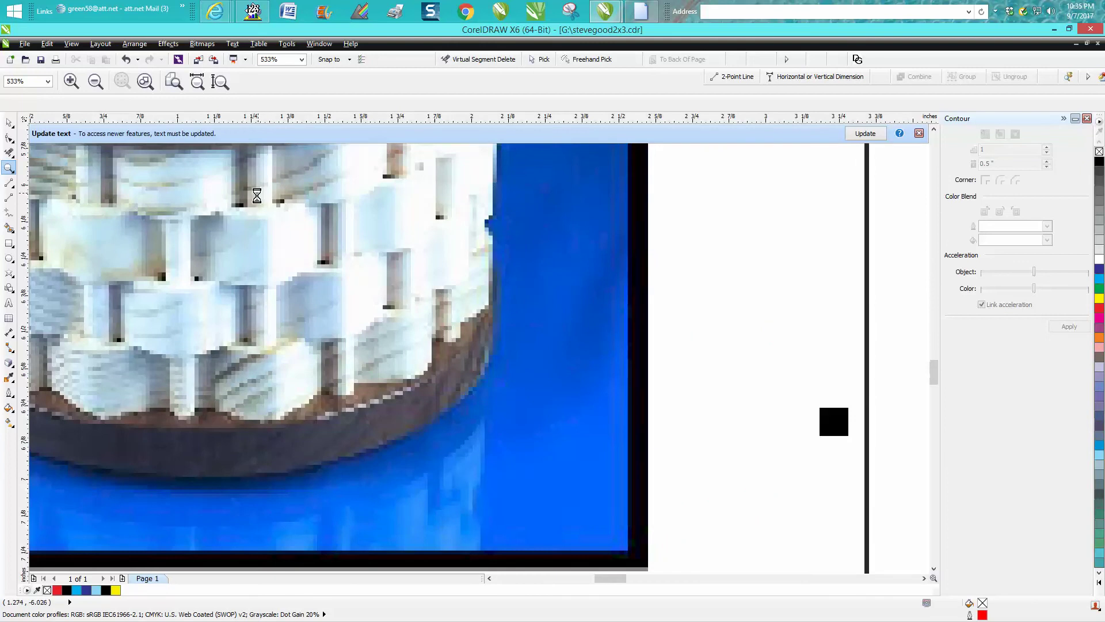
scroll(397, 247, down, 5)
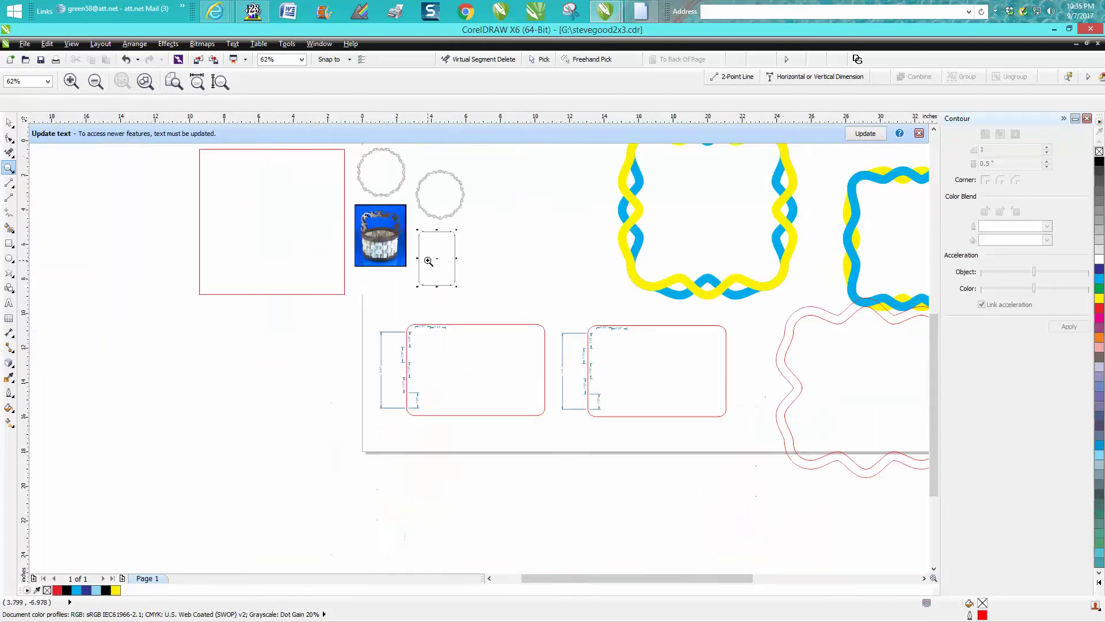
scroll(589, 264, down, 1)
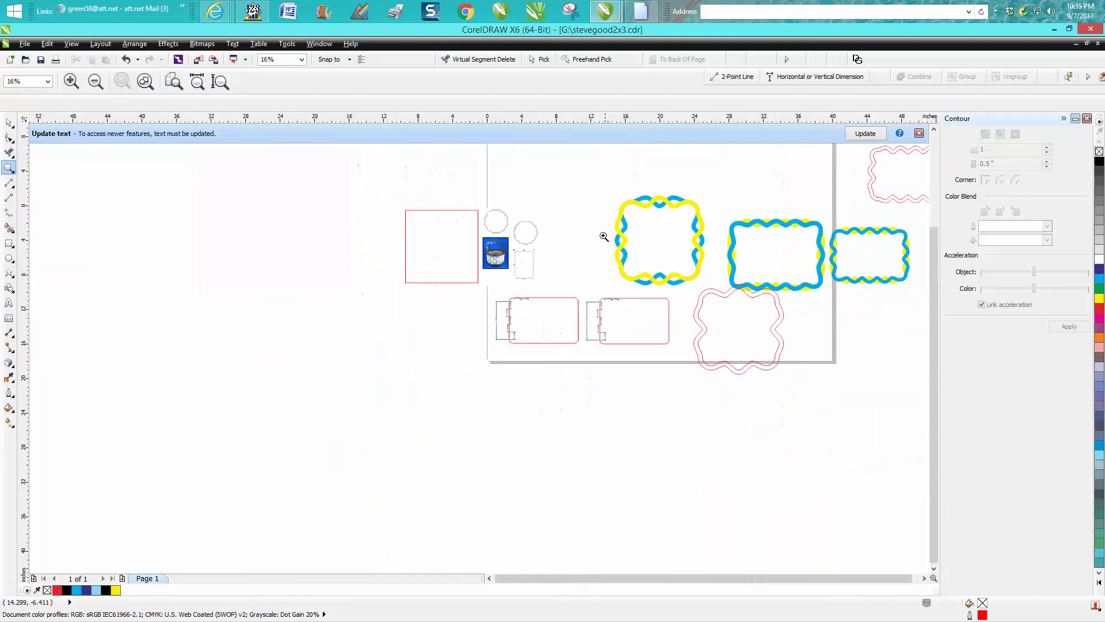
drag(604, 196, 705, 292)
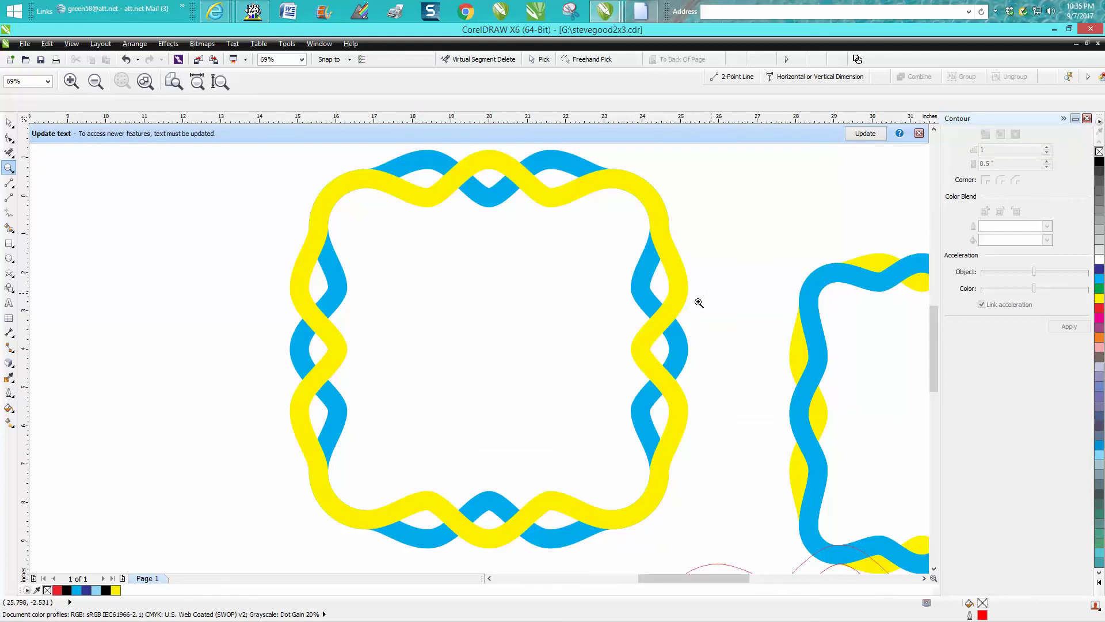